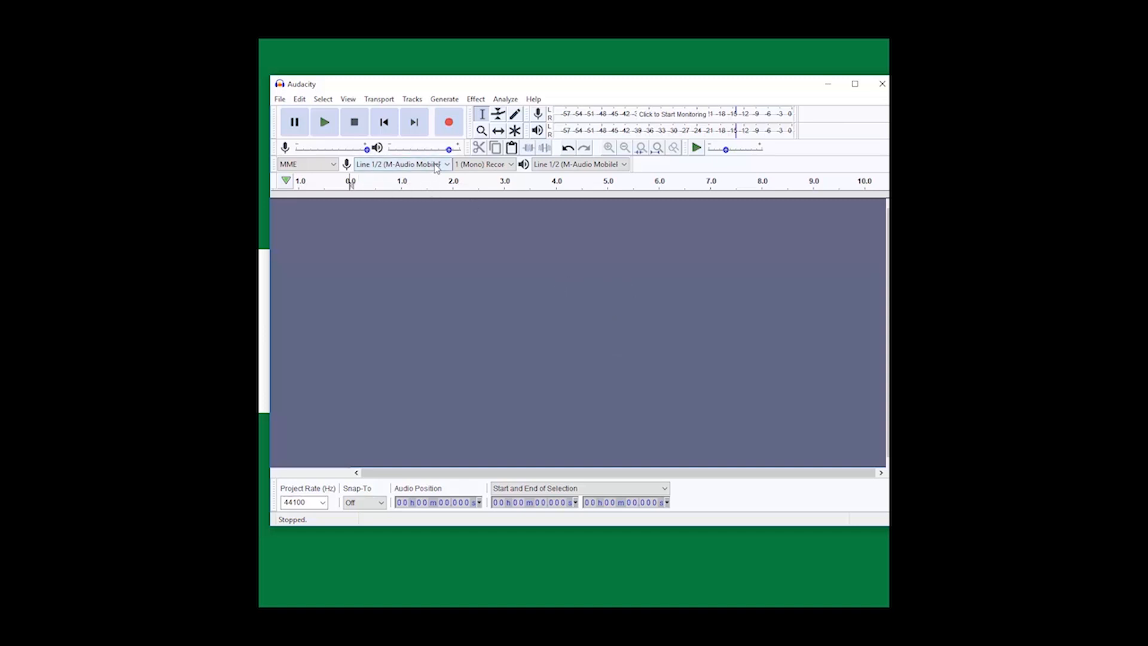
# Step: Record a new mono voice take of about 40 seconds and stop the recording
pyautogui.click(450, 125)
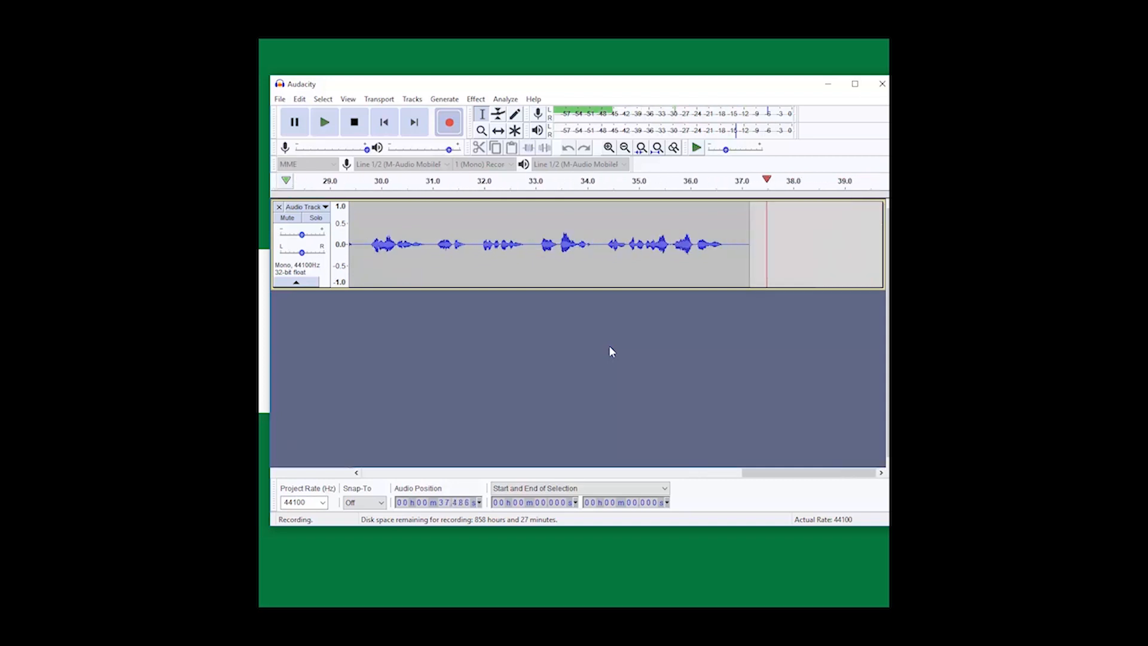
pyautogui.click(354, 122)
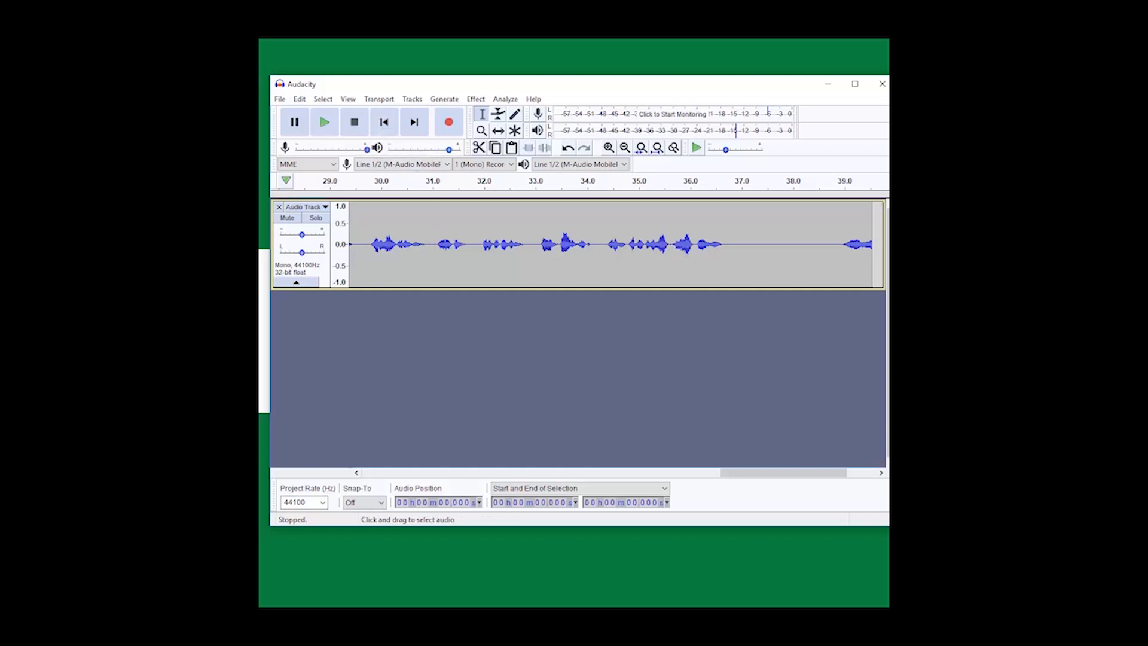
# Step: Play back the end of the recording and delete everything from about 37.2 seconds to the end
pyautogui.click(790, 239)
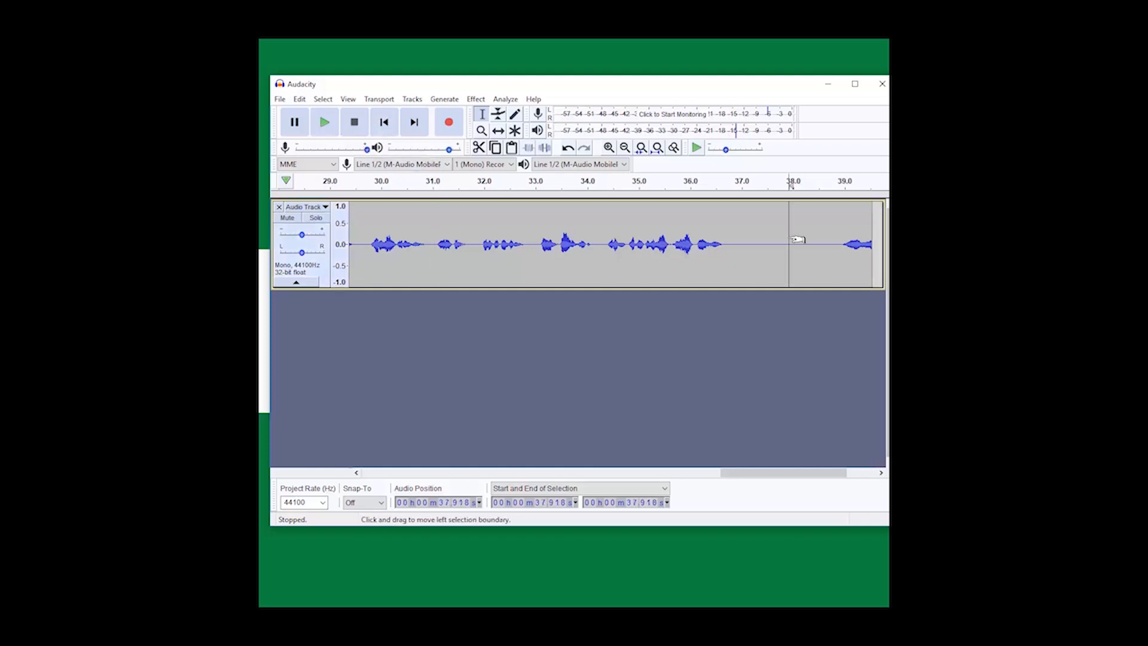
pyautogui.press('space')
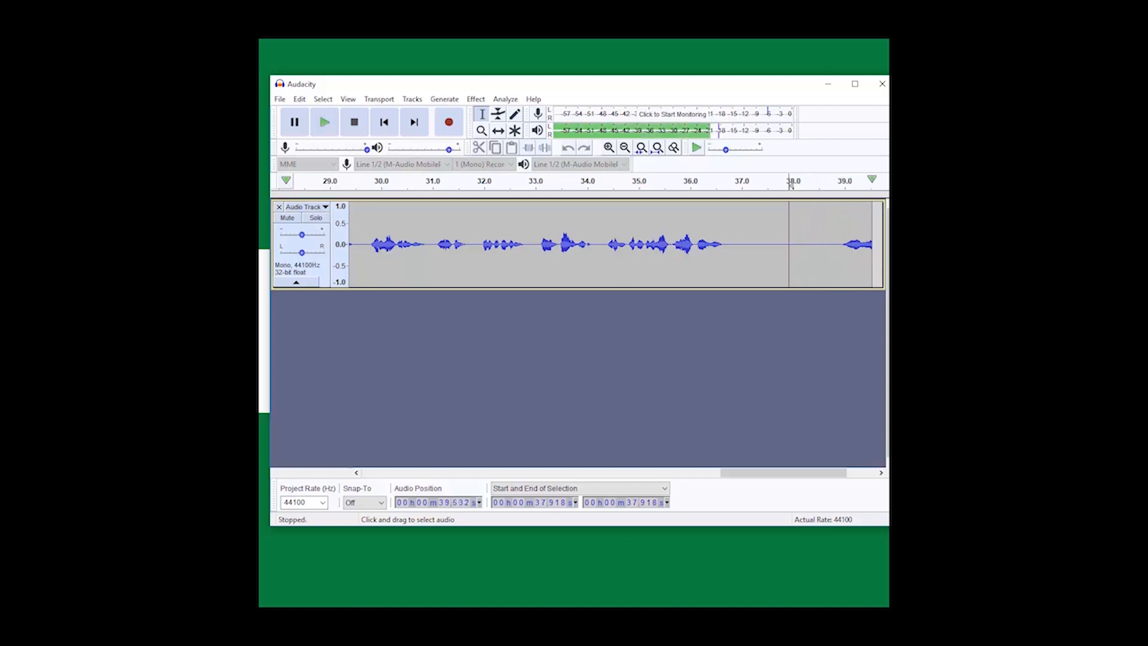
pyautogui.press('space')
pyautogui.moveTo(750, 240); pyautogui.dragTo(877, 250)
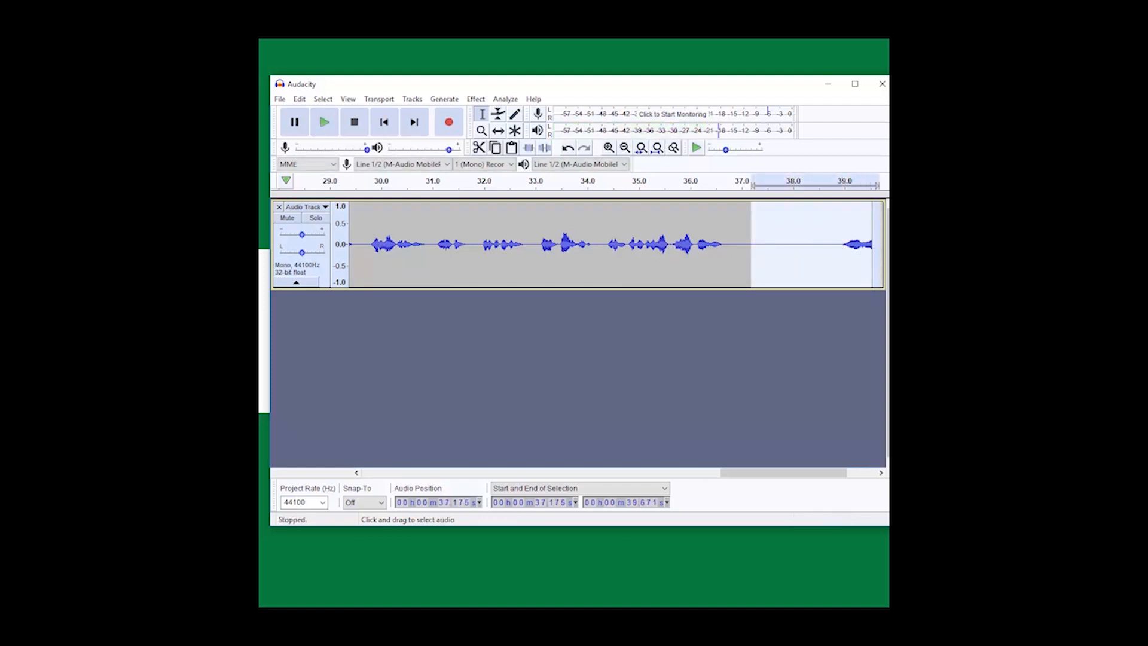
pyautogui.press('Delete')
# Step: Delete the first 2.3 seconds or so of silence at the start of the track
pyautogui.click(377, 126)
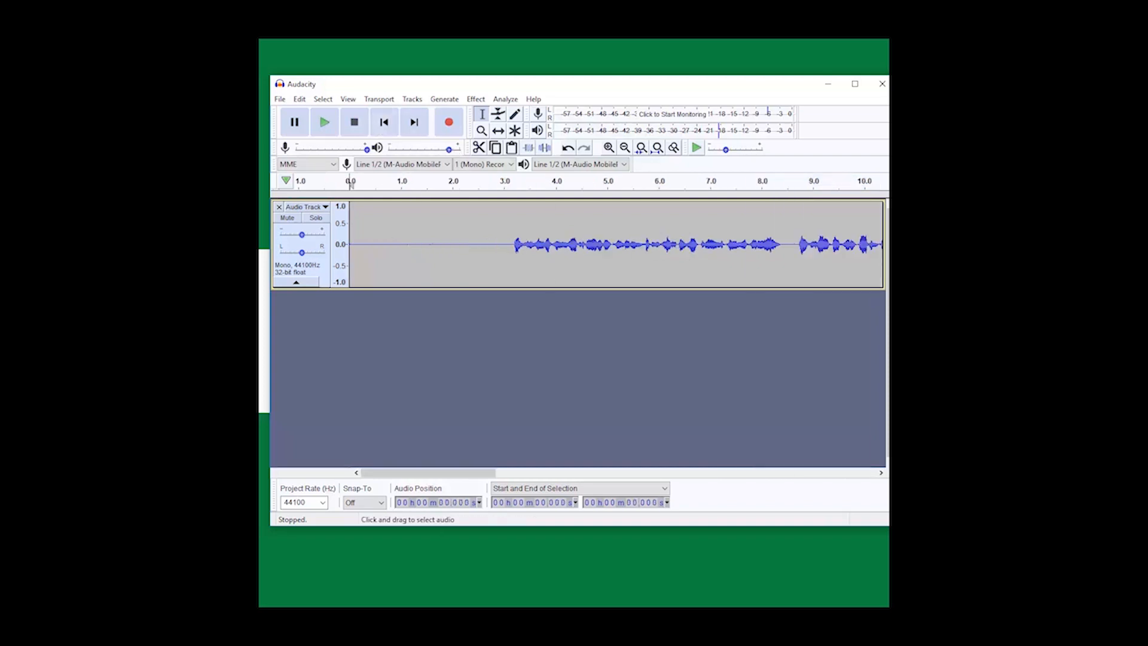
pyautogui.moveTo(467, 246); pyautogui.dragTo(350, 245)
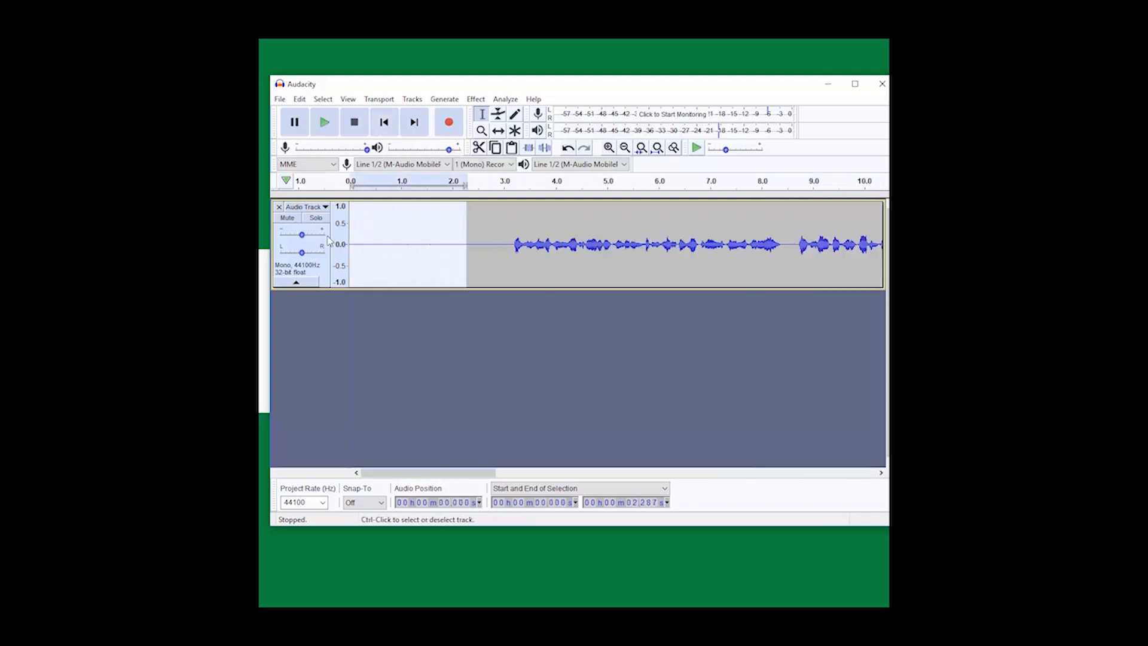
pyautogui.press('Delete')
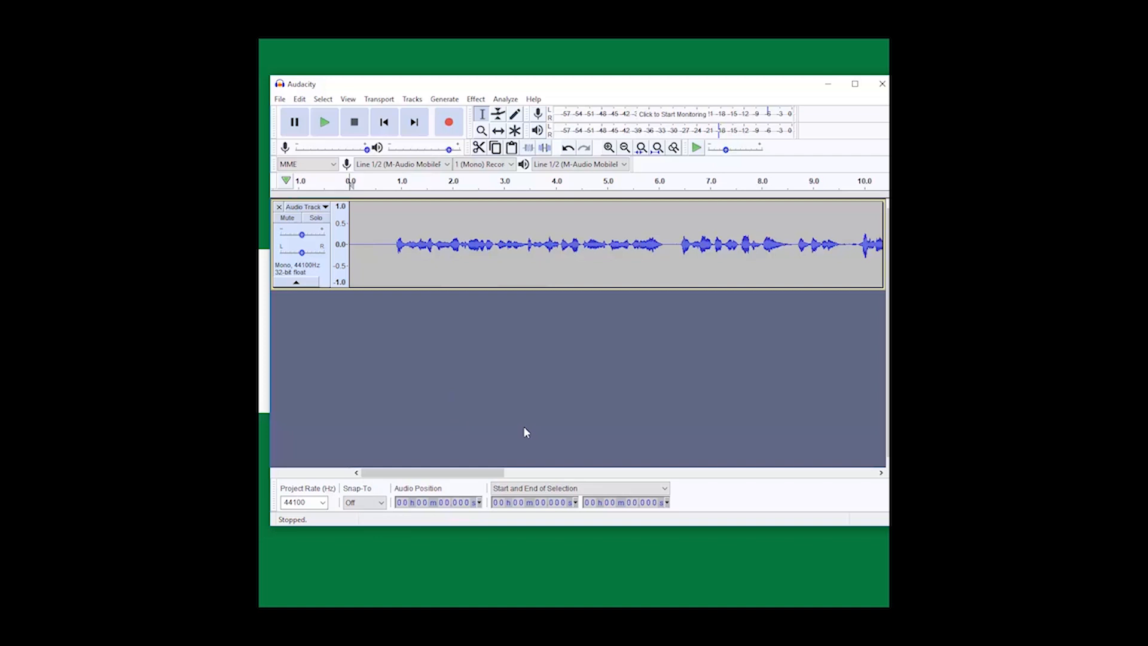
# Step: Listen through the track and delete the section containing the row of sharp spikes, from about 14.35 to 18.44 seconds
pyautogui.press('space')
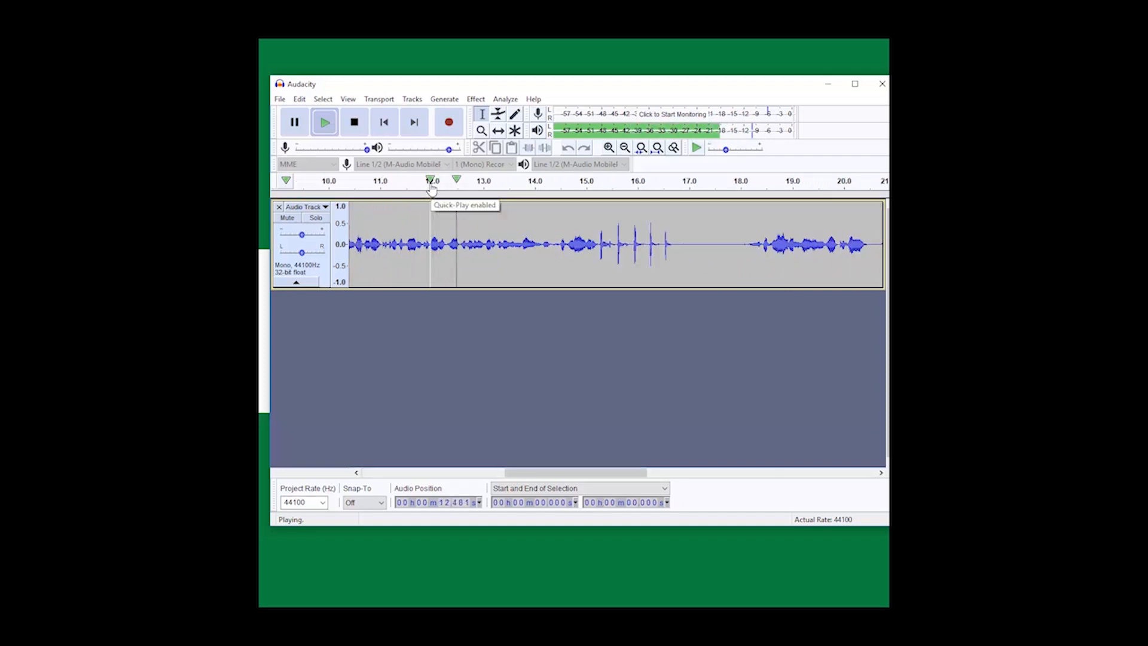
pyautogui.click(357, 127)
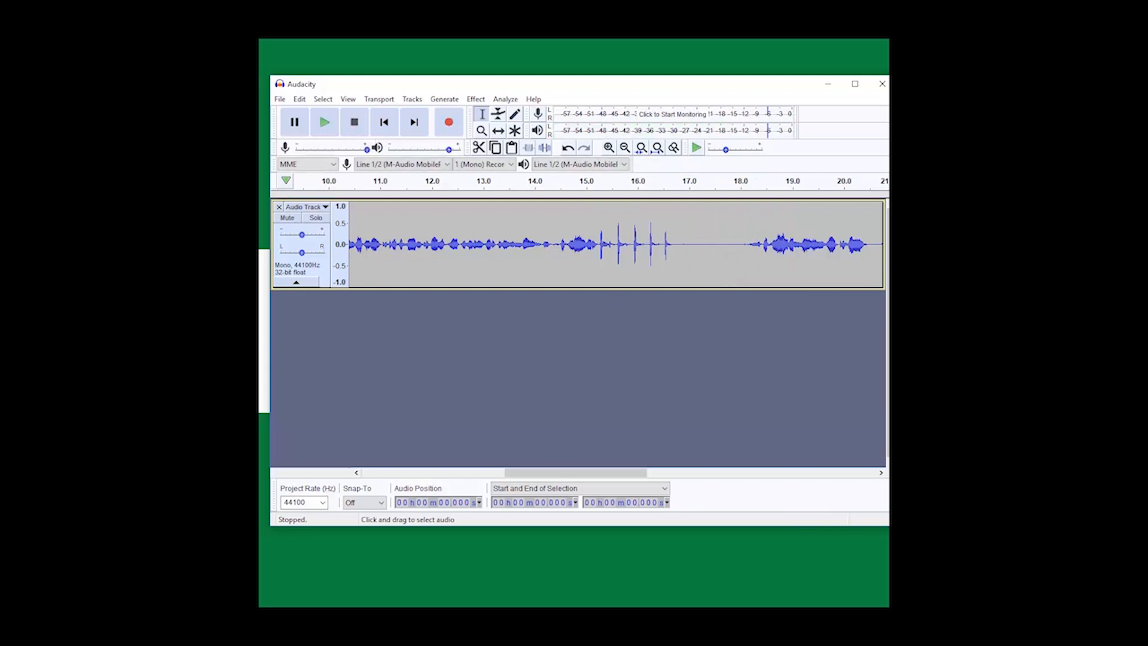
pyautogui.click(696, 245)
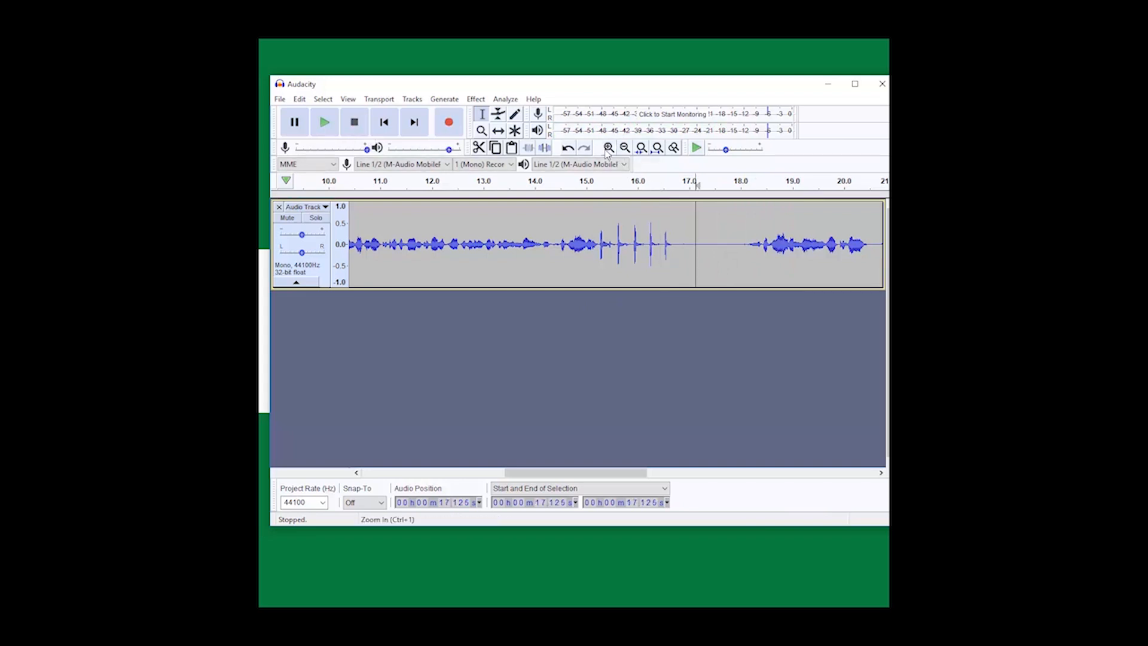
pyautogui.click(608, 149)
pyautogui.moveTo(583, 473); pyautogui.dragTo(606, 477)
pyautogui.click(589, 250)
pyautogui.press('space')
pyautogui.press('space')
pyautogui.moveTo(579, 259); pyautogui.dragTo(460, 258)
pyautogui.press('space')
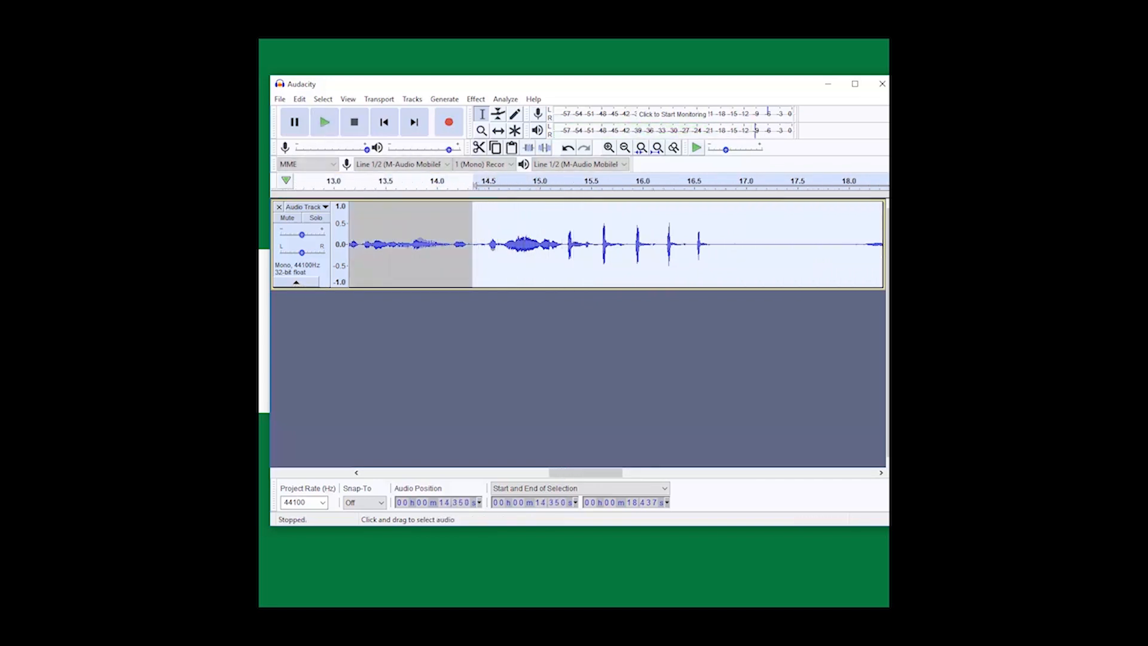
pyautogui.press('Delete')
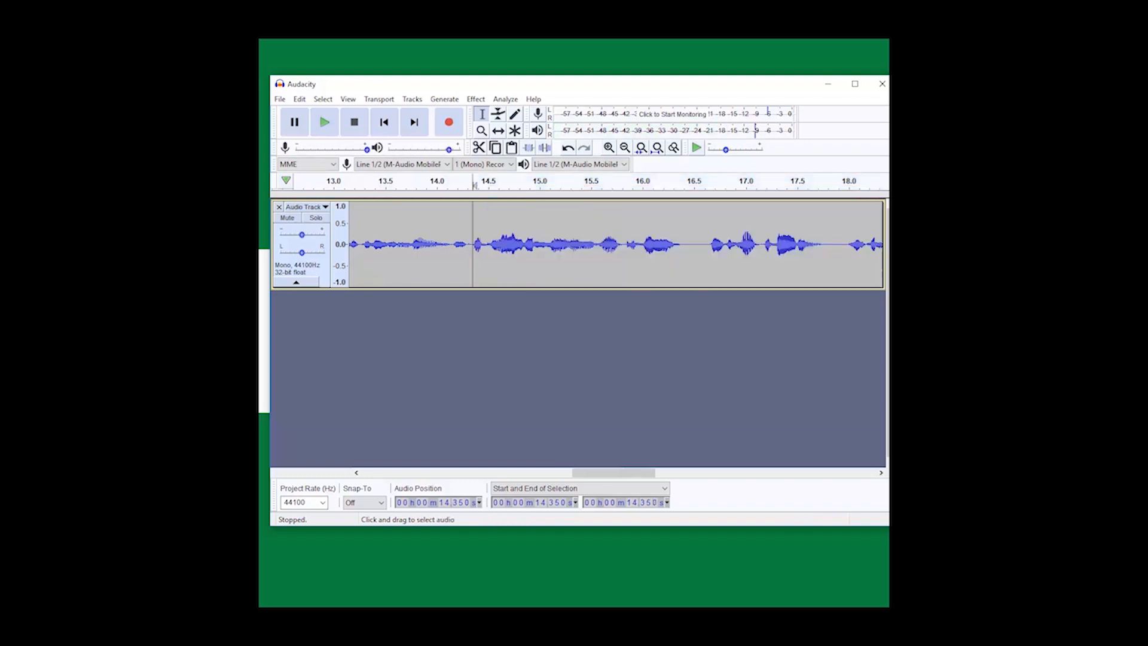
# Step: Play the track from about 13.2 seconds to check the cut, and return to the start
pyautogui.click(357, 245)
pyautogui.press('space')
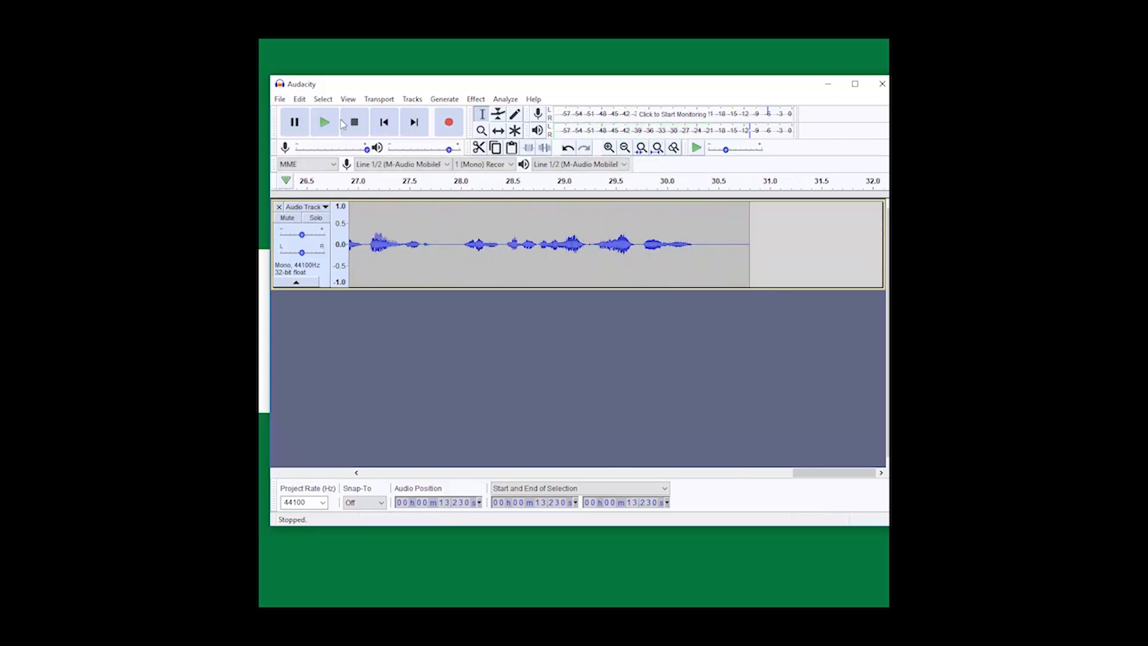
pyautogui.click(388, 132)
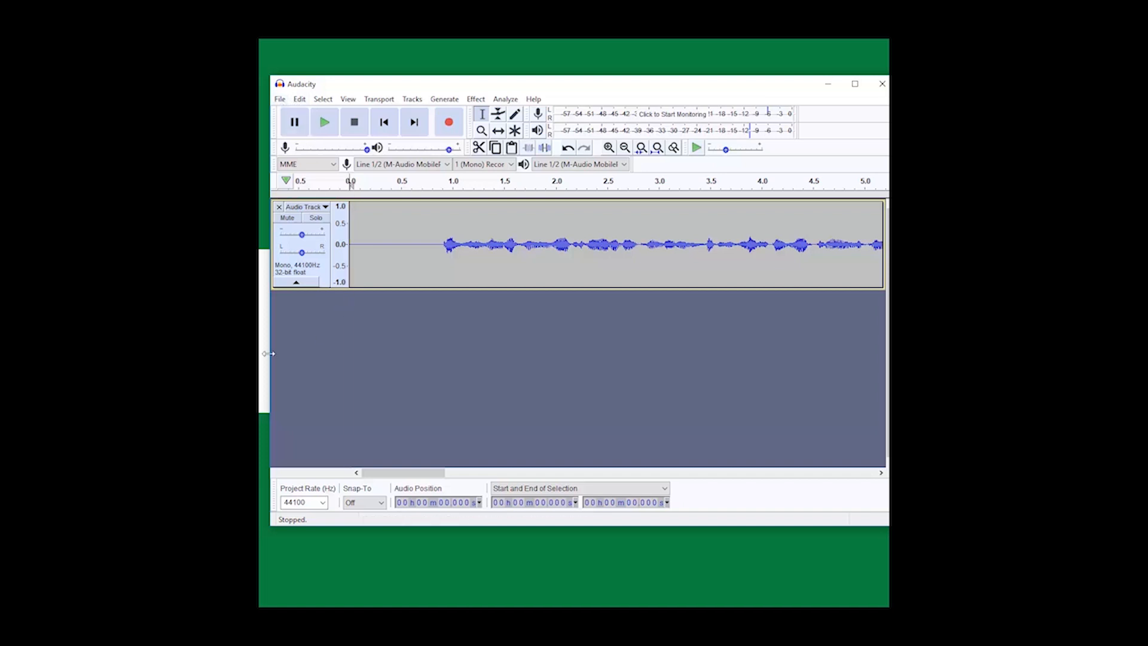
# Step: Export the edited recording to the Working Documents folder as an MP3 file named "raw sample2"
pyautogui.moveTo(271, 345); pyautogui.dragTo(378, 346)
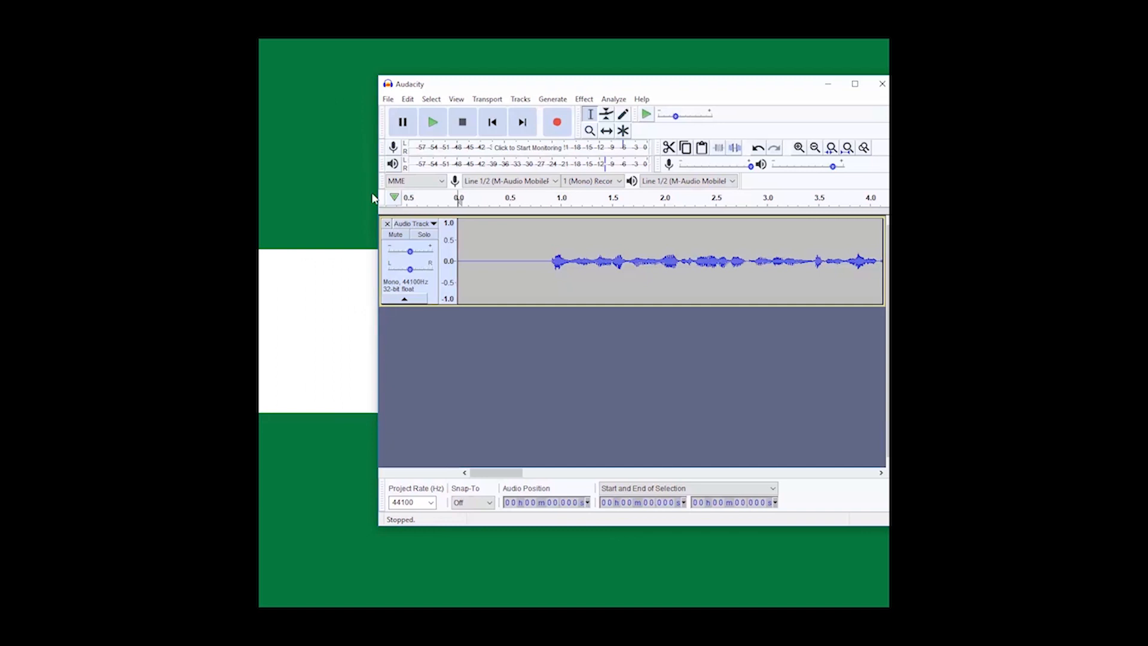
pyautogui.click(388, 100)
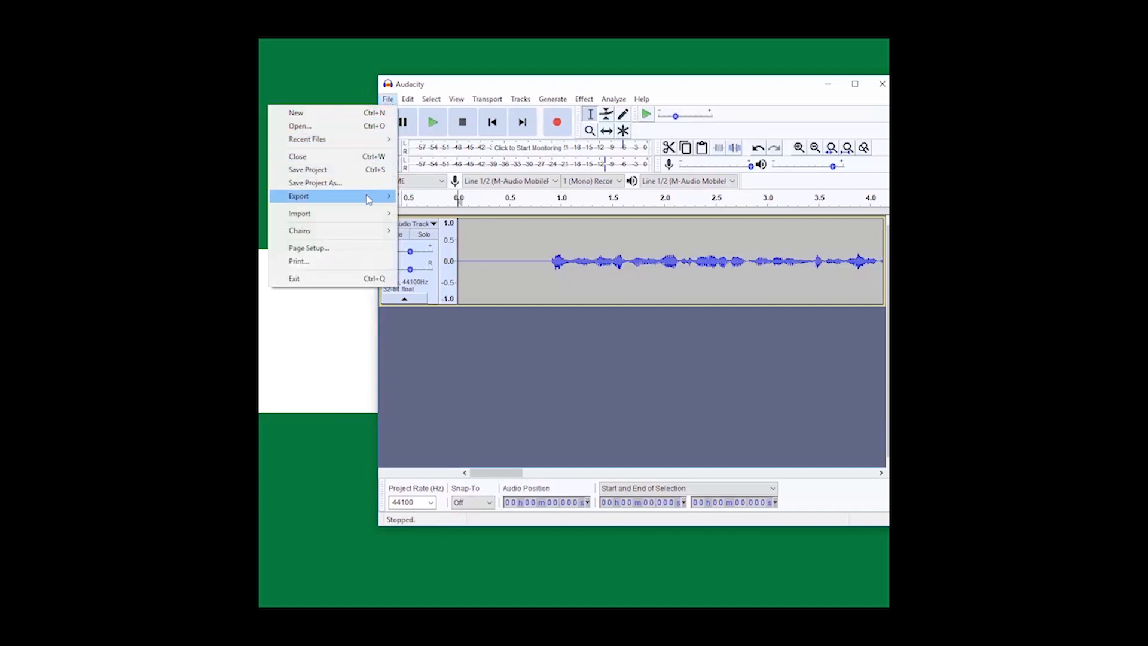
pyautogui.moveTo(367, 198)
pyautogui.click(441, 197)
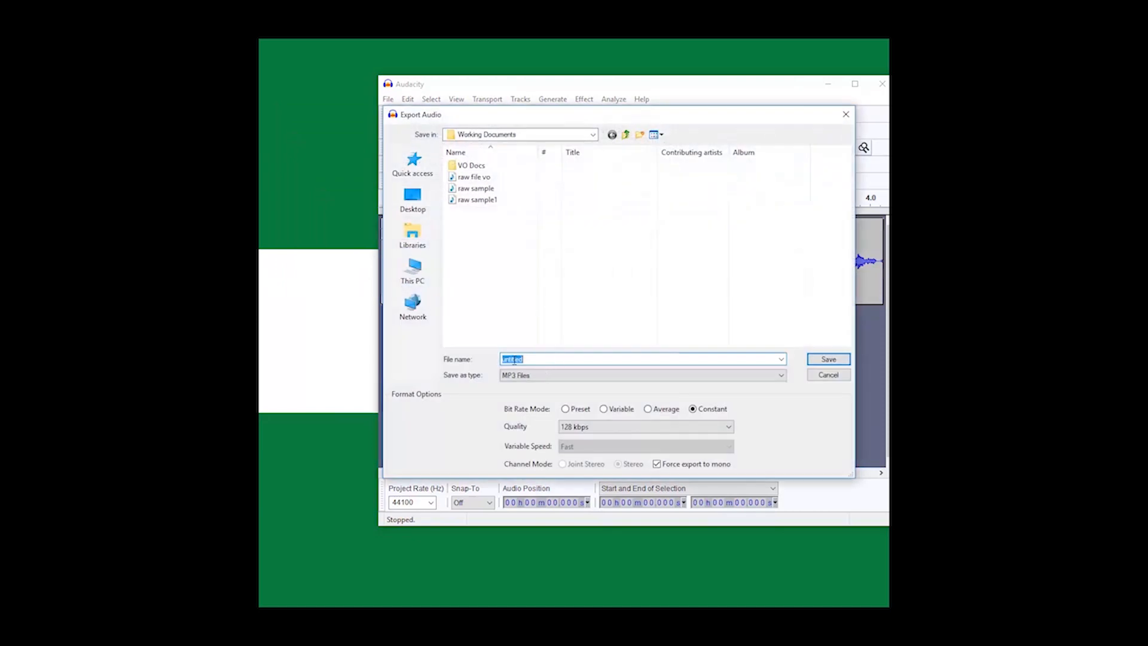
pyautogui.click(490, 202)
pyautogui.click(546, 359)
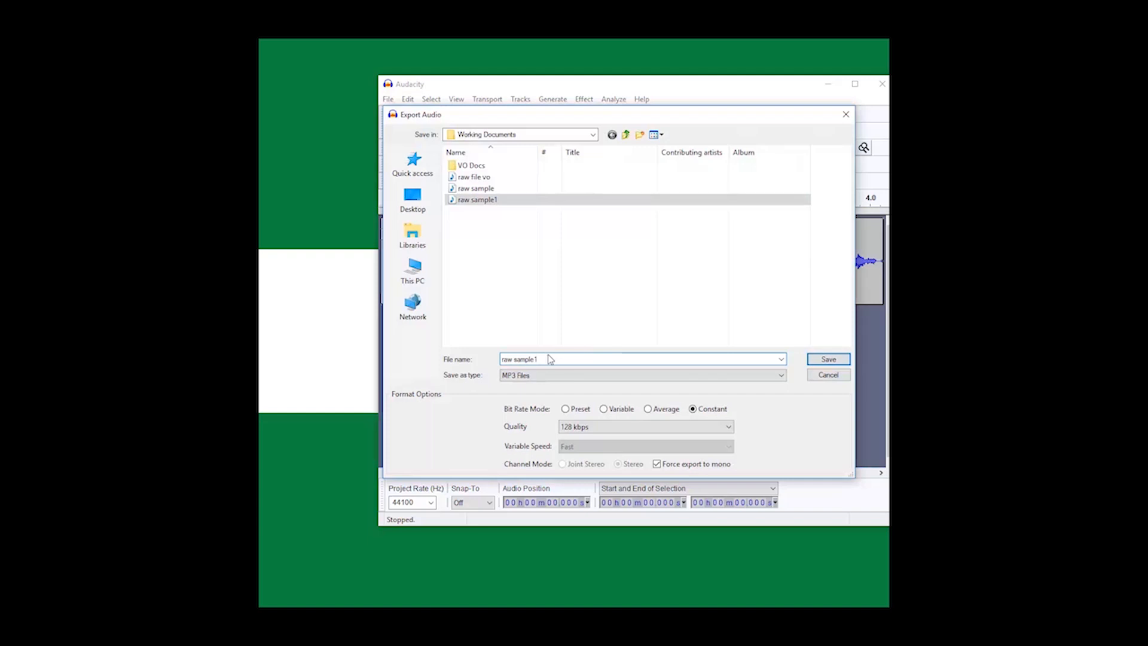
pyautogui.press('BackSpace')
pyautogui.write('2')
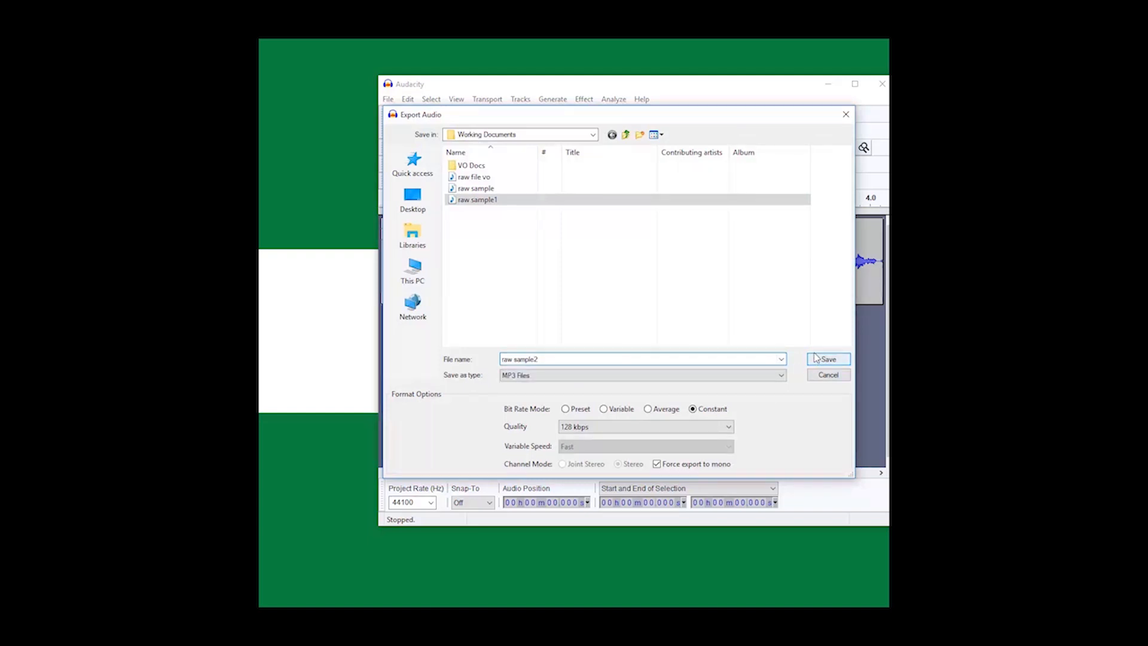
pyautogui.click(828, 360)
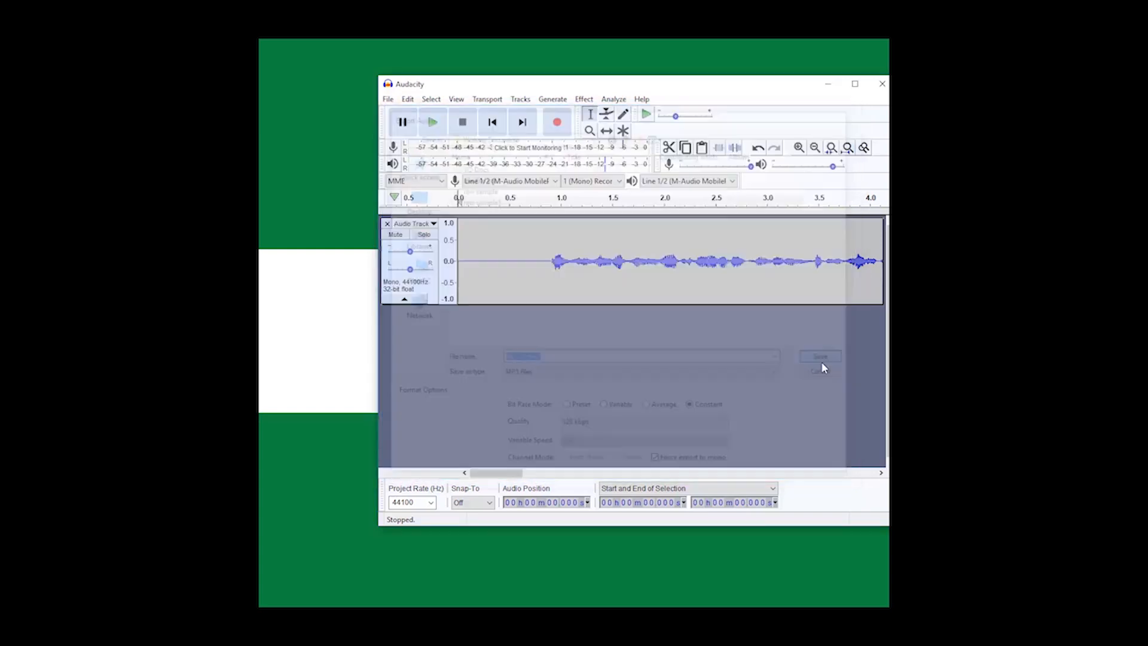
pyautogui.click(727, 408)
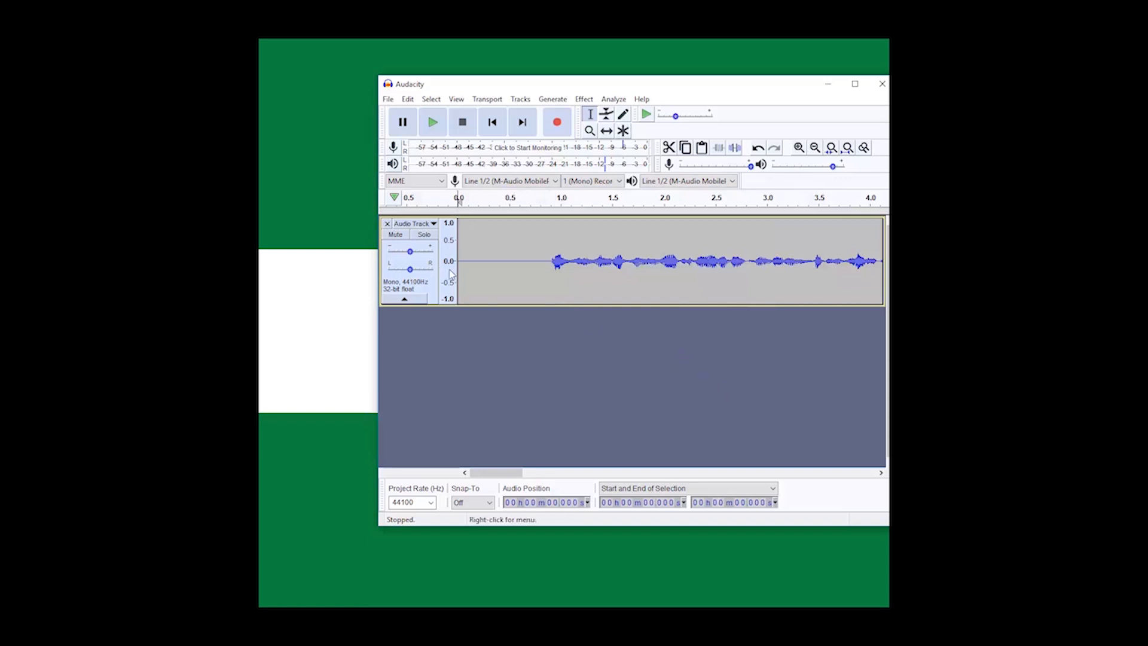
# Step: Delete about 0.4 seconds more of the silence at the start of the track
pyautogui.moveTo(500, 279); pyautogui.dragTo(452, 280)
pyautogui.press('Delete')
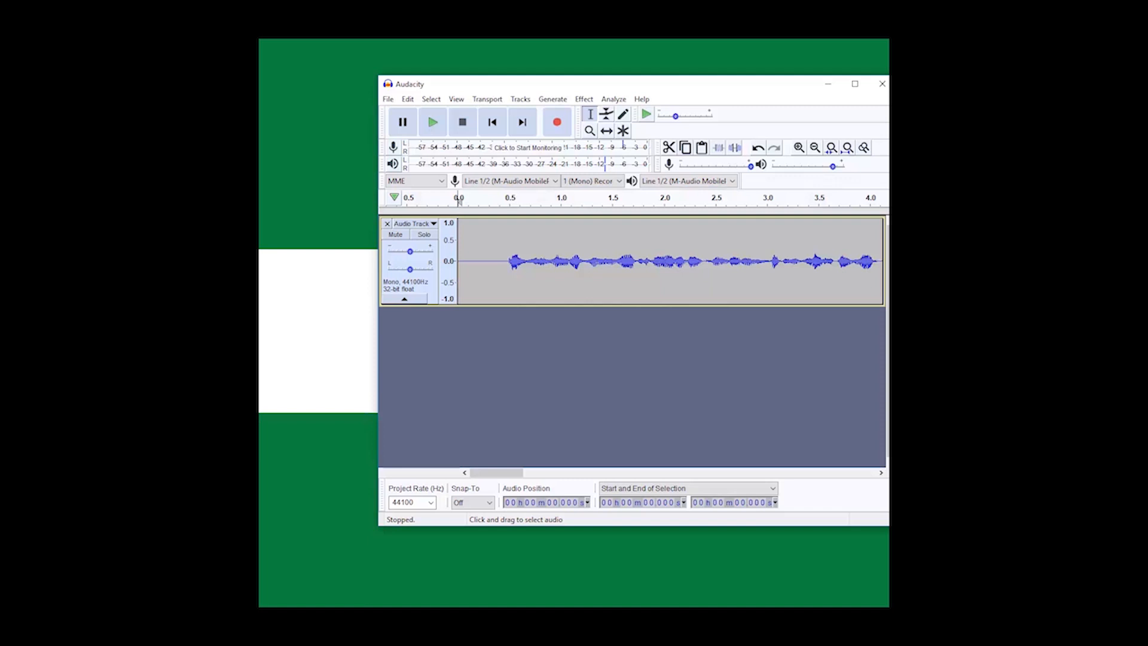
pyautogui.click(590, 102)
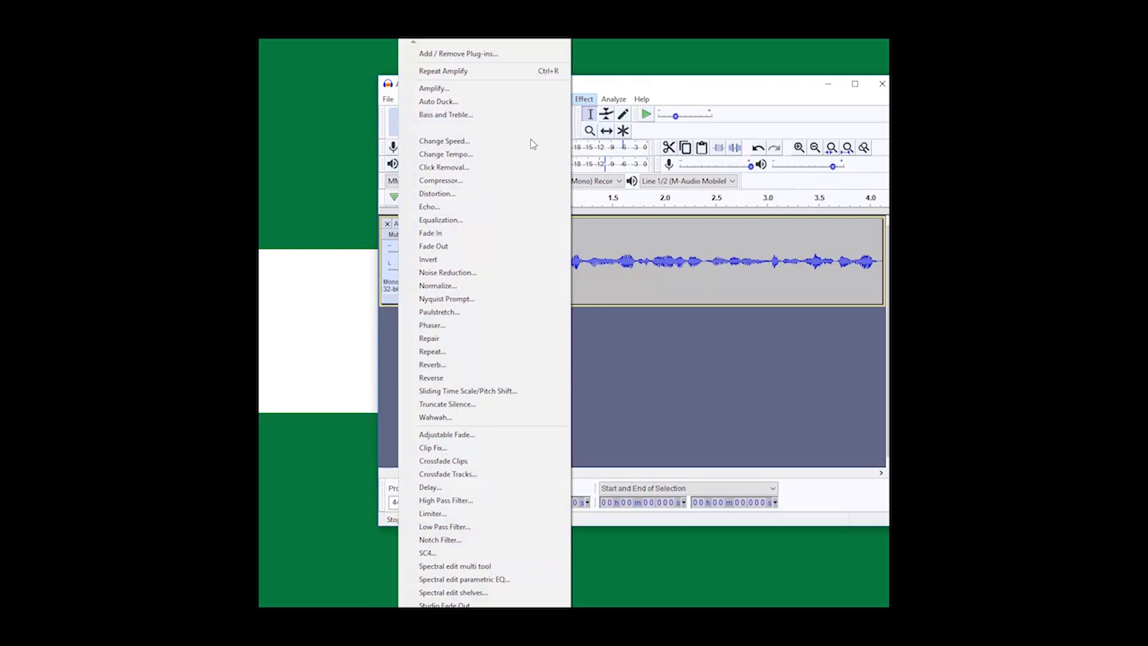
pyautogui.click(481, 274)
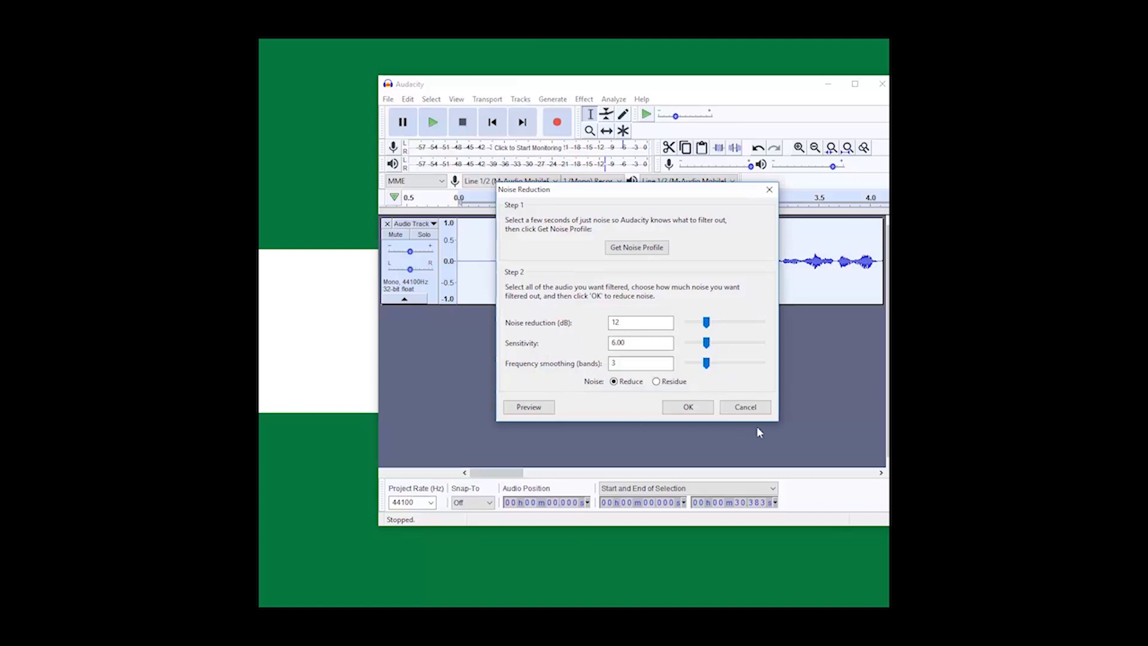
pyautogui.click(747, 409)
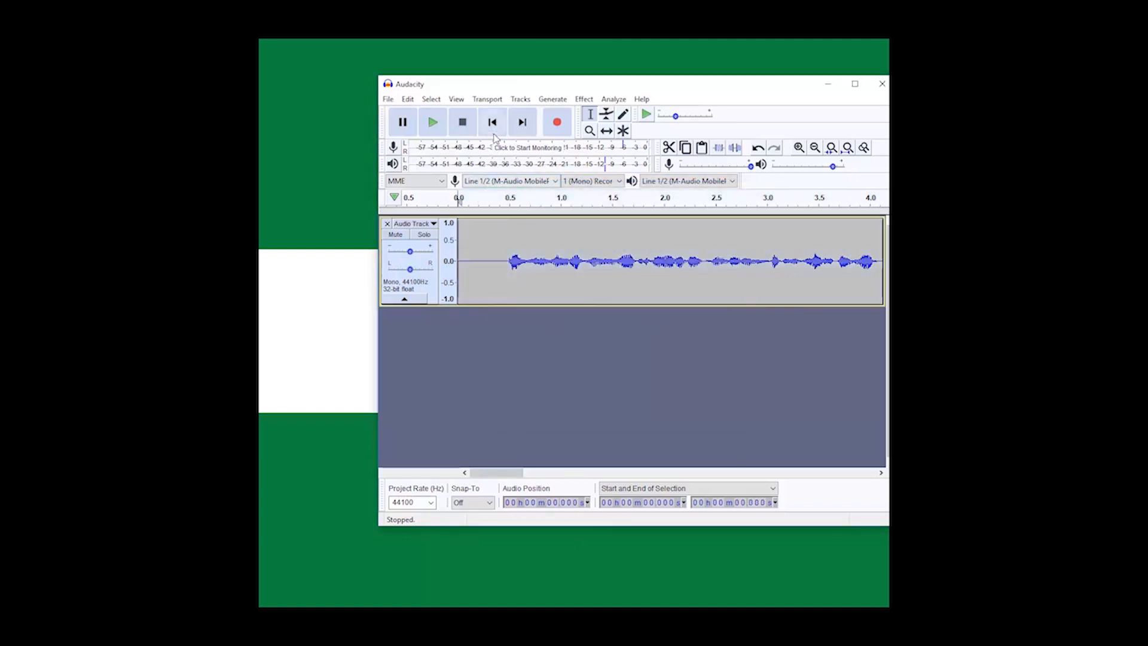
# Step: Get a Noise Reduction profile from the silent part before the speech, about 0.06 to 0.4 seconds
pyautogui.moveTo(499, 262); pyautogui.dragTo(481, 261)
pyautogui.moveTo(472, 261); pyautogui.dragTo(464, 261)
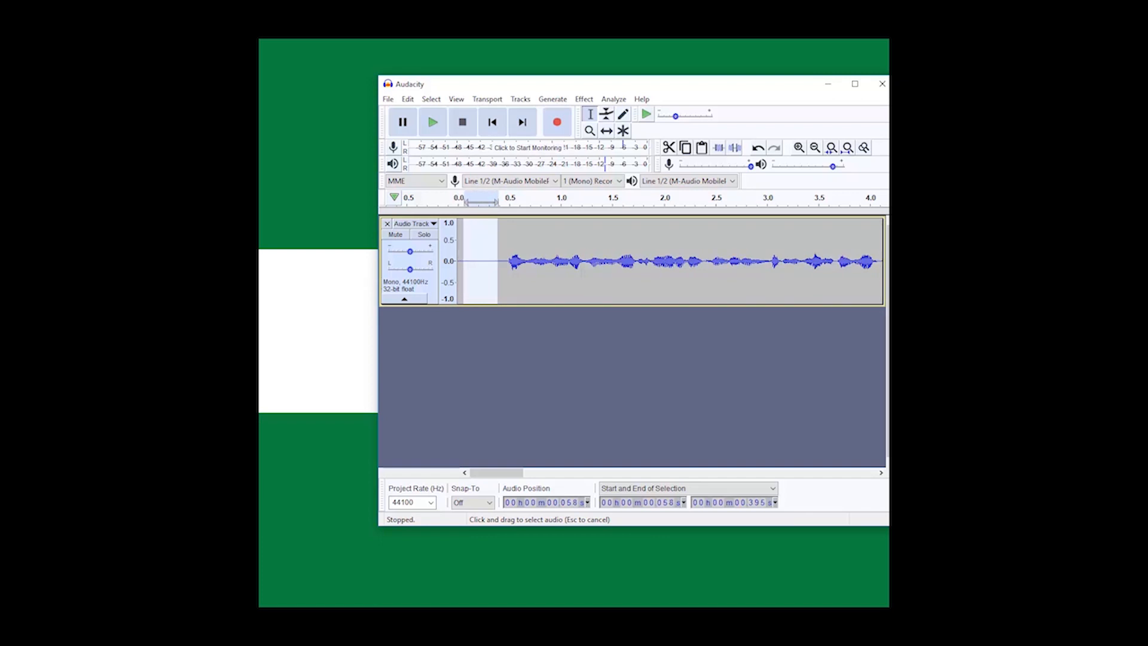
pyautogui.moveTo(464, 261); pyautogui.dragTo(464, 269)
pyautogui.click(587, 102)
pyautogui.click(515, 274)
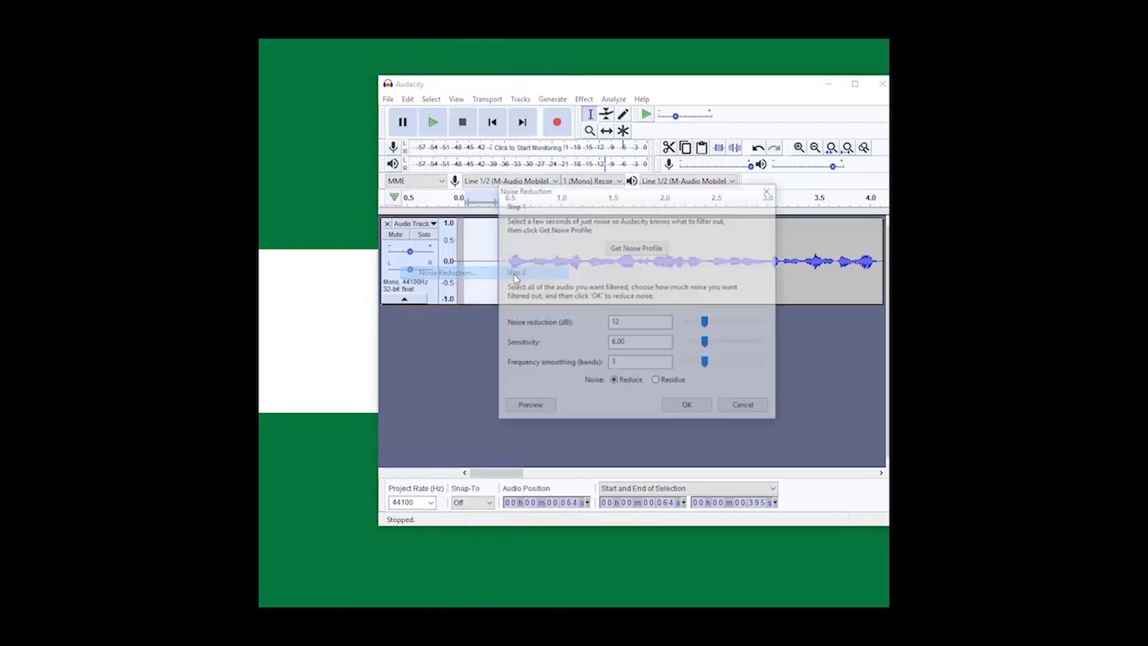
pyautogui.click(649, 252)
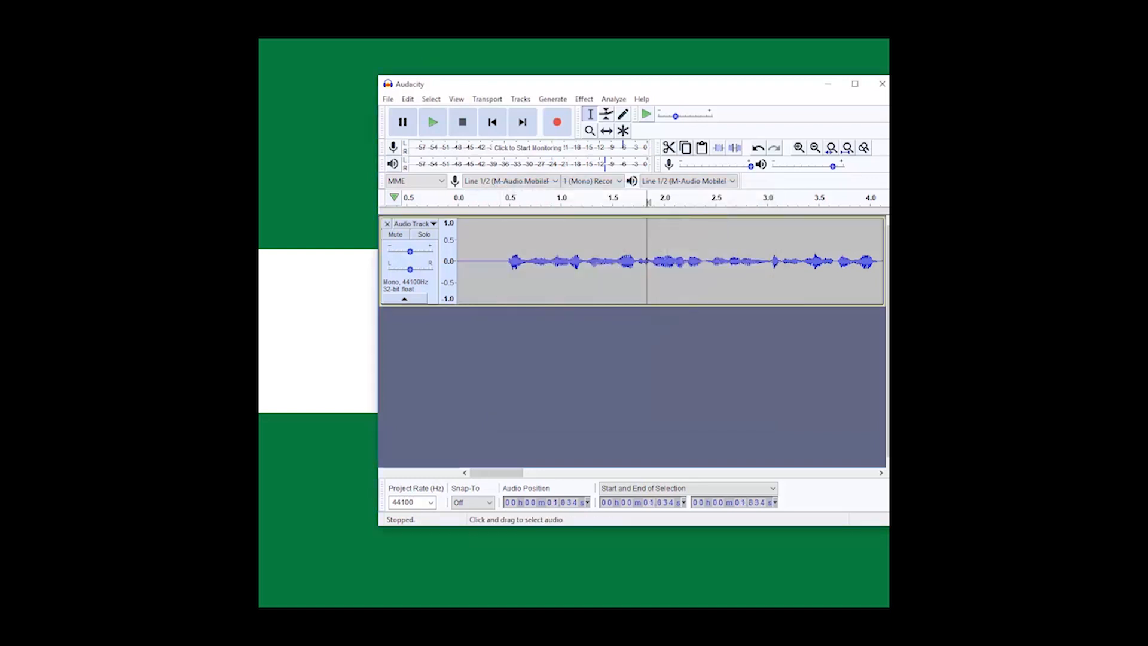
# Step: Apply Noise Reduction to the whole track with 12 dB reduction, sensitivity 6.00 and frequency smoothing 3
pyautogui.hotkey('ctrl', 'a')
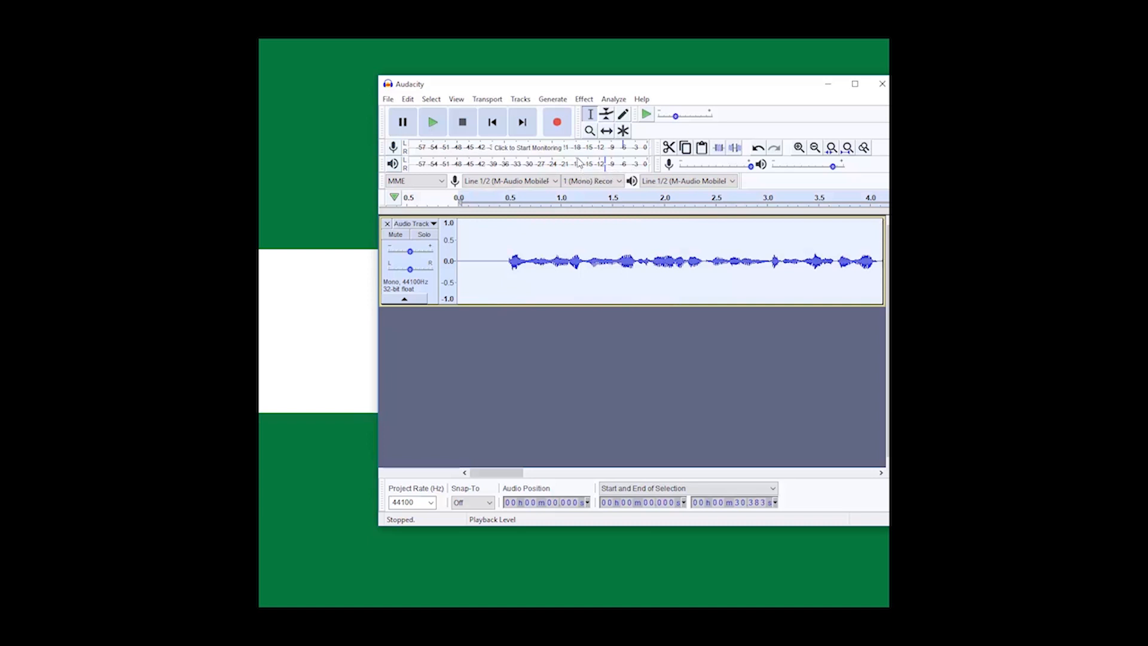
pyautogui.click(585, 99)
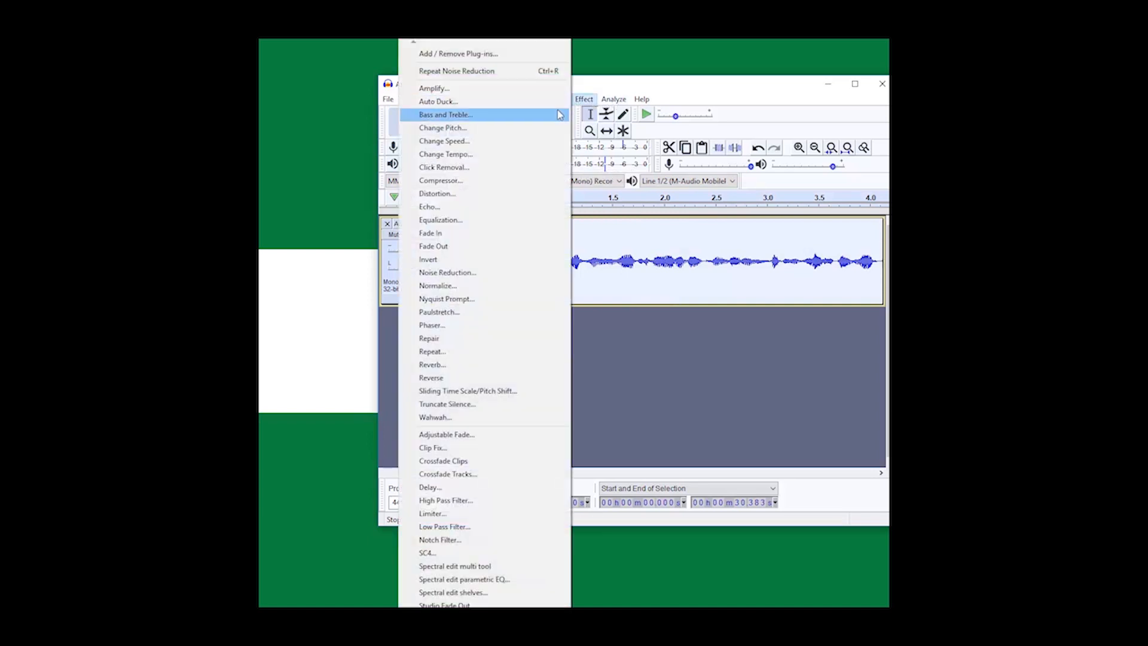
pyautogui.click(487, 273)
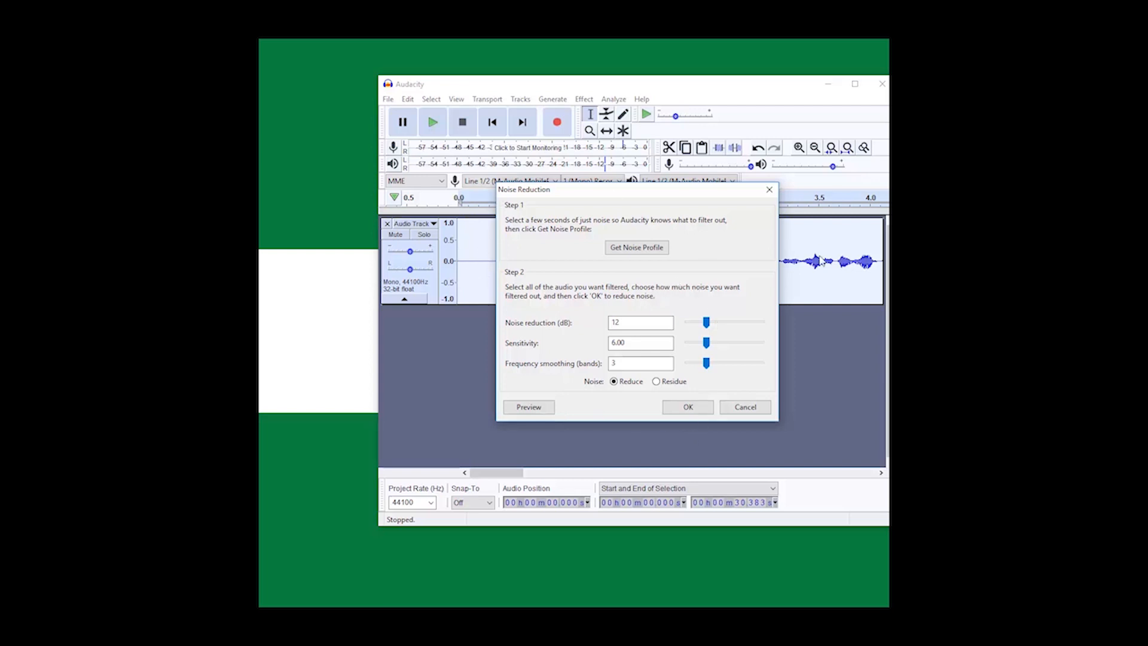
pyautogui.click(689, 408)
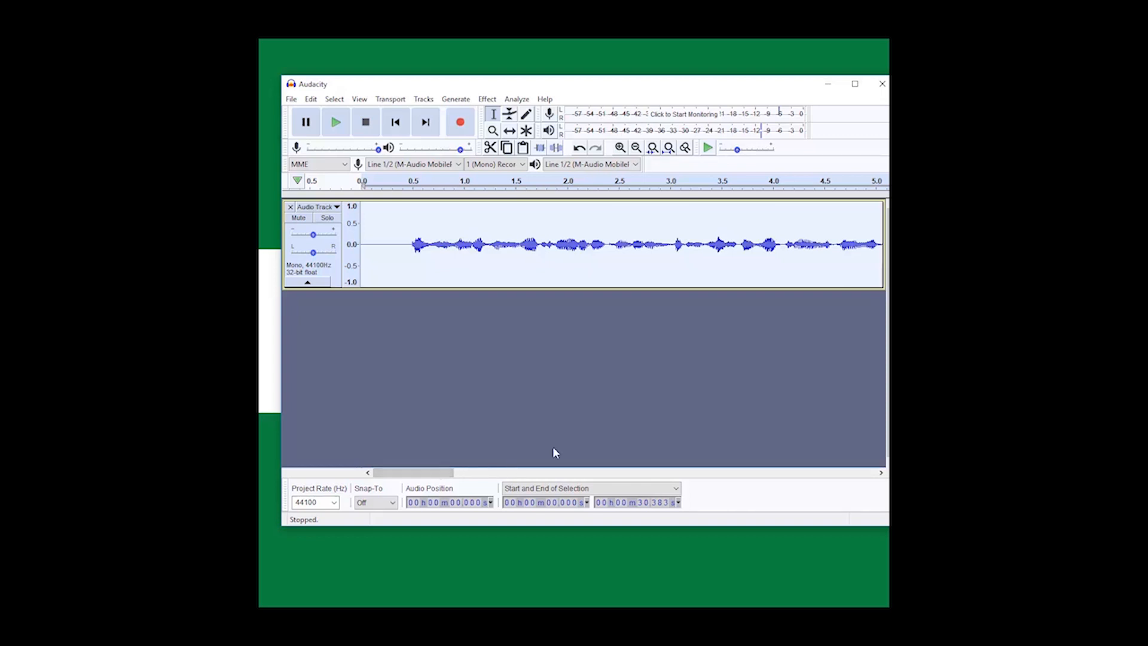
pyautogui.click(484, 102)
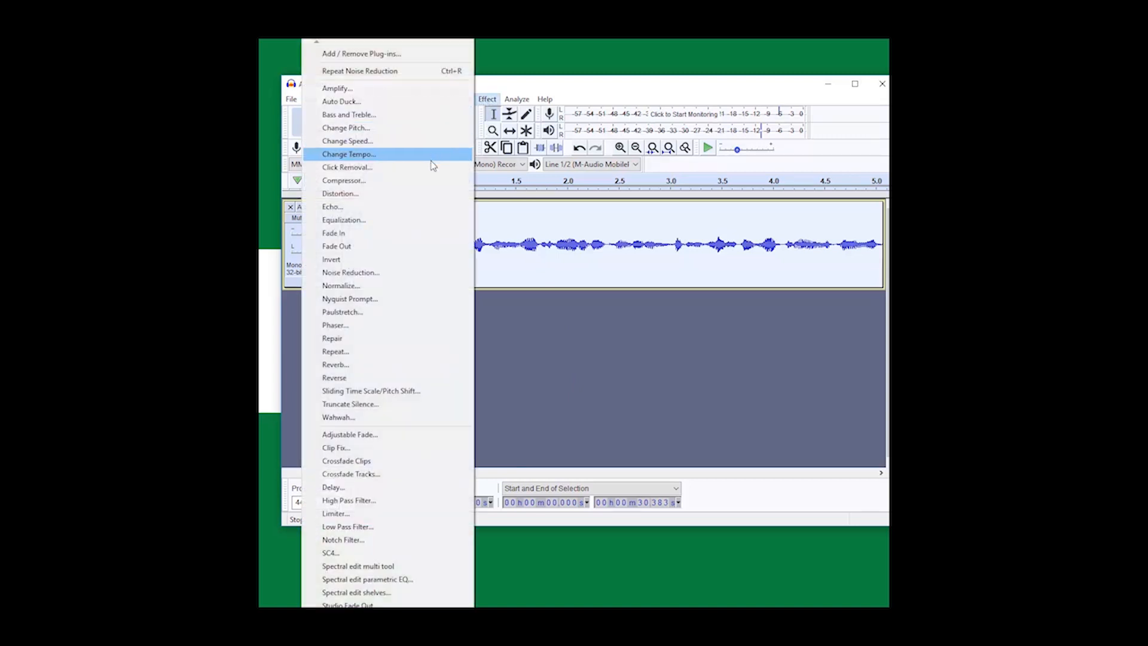
pyautogui.click(426, 181)
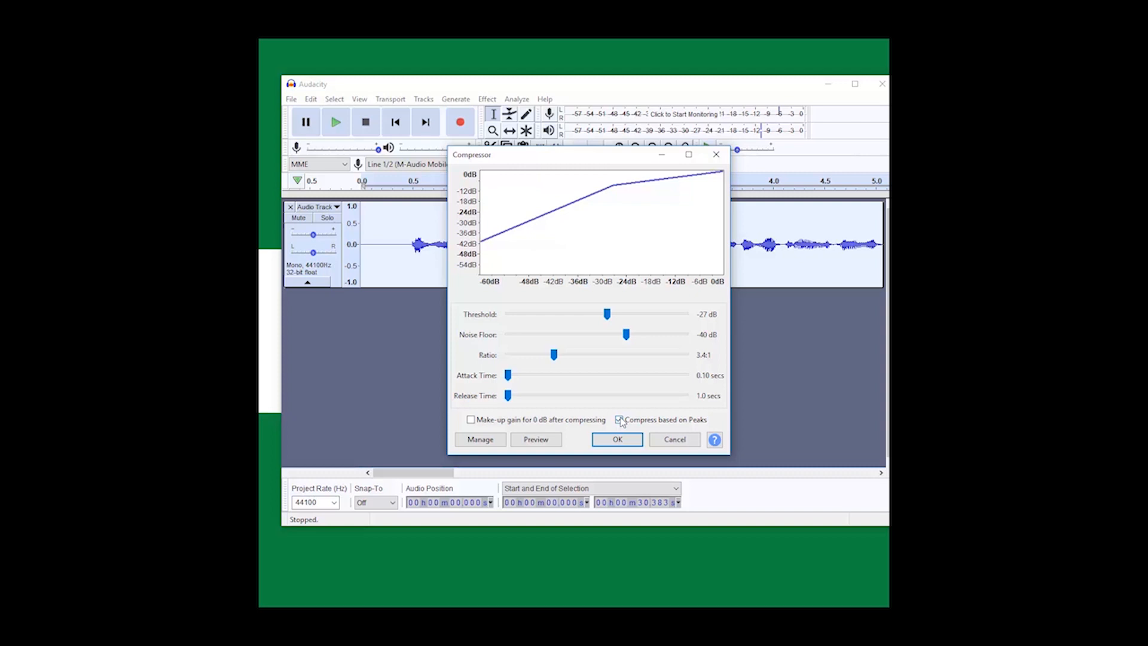
pyautogui.click(619, 419)
pyautogui.click(620, 420)
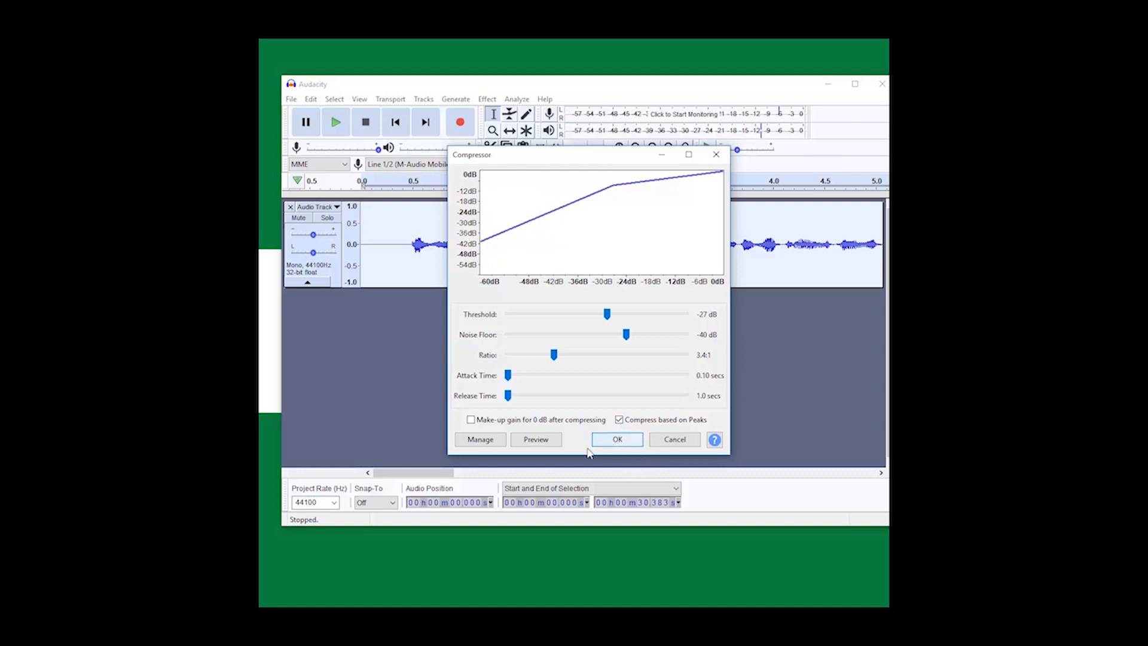
pyautogui.click(619, 439)
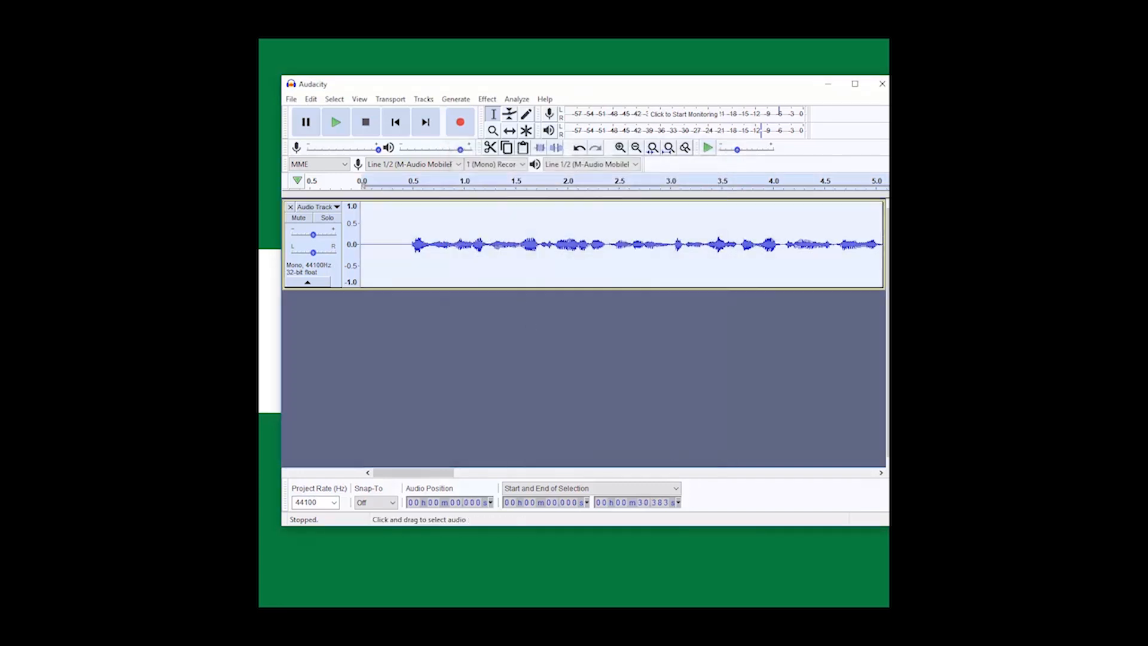
pyautogui.click(487, 98)
pyautogui.click(523, 151)
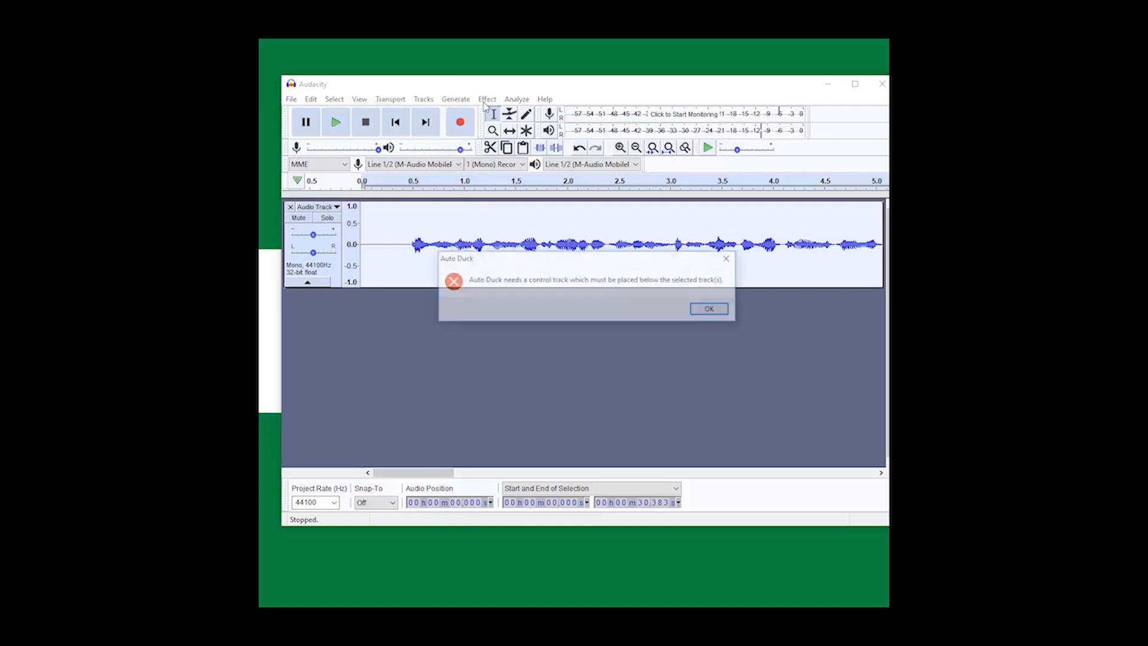
pyautogui.click(706, 310)
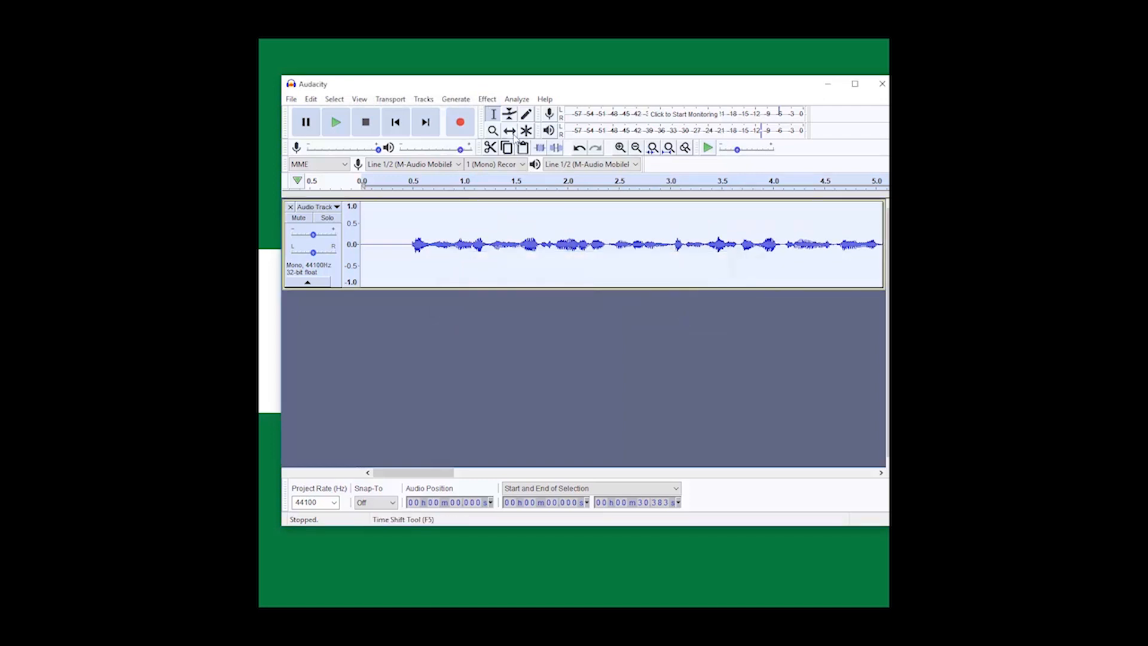
# Step: Compress the whole track, based on peaks, with -27 dB threshold, -40 dB noise floor, 3.4:1 ratio, 0.10-second attack and 1.0-second release
pyautogui.click(489, 99)
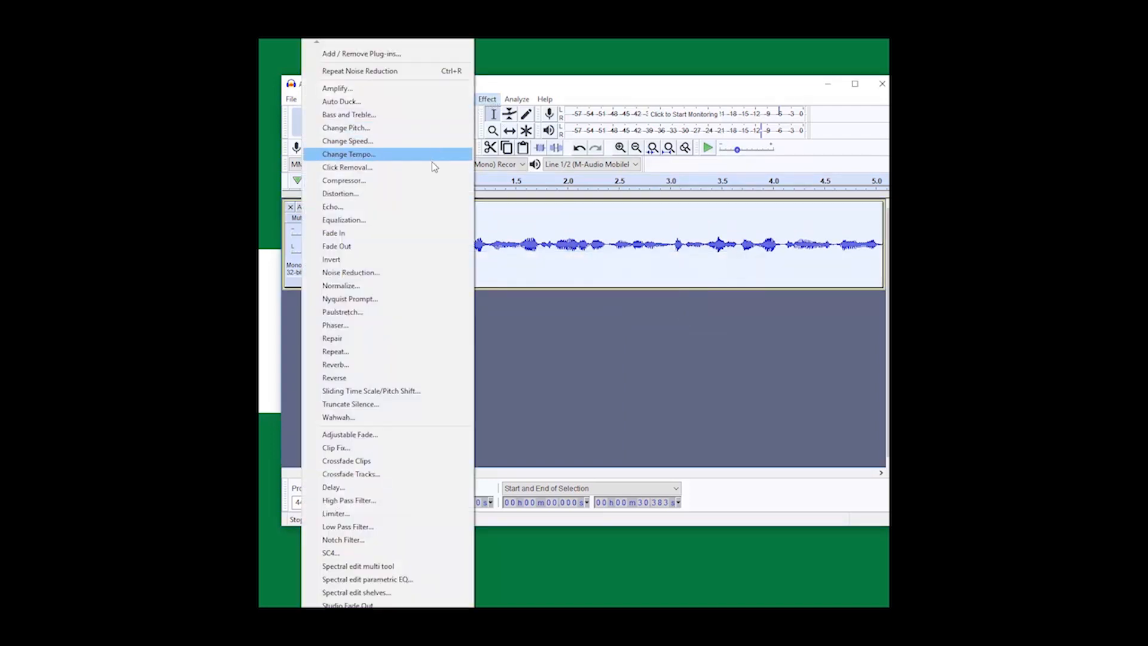
pyautogui.click(431, 180)
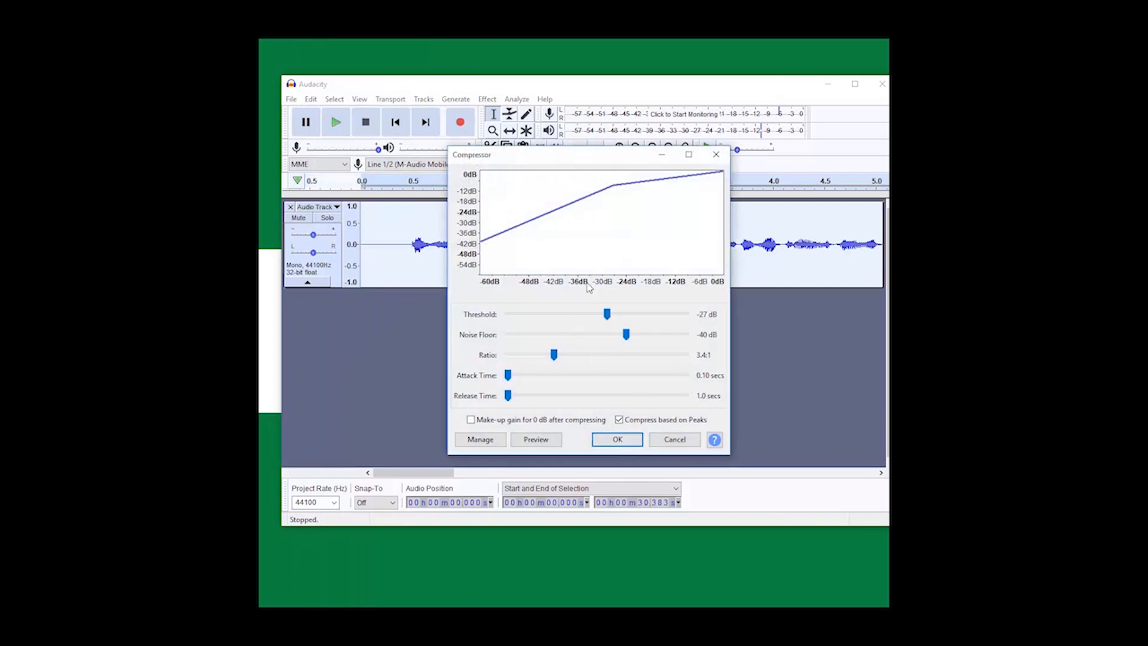
pyautogui.click(631, 441)
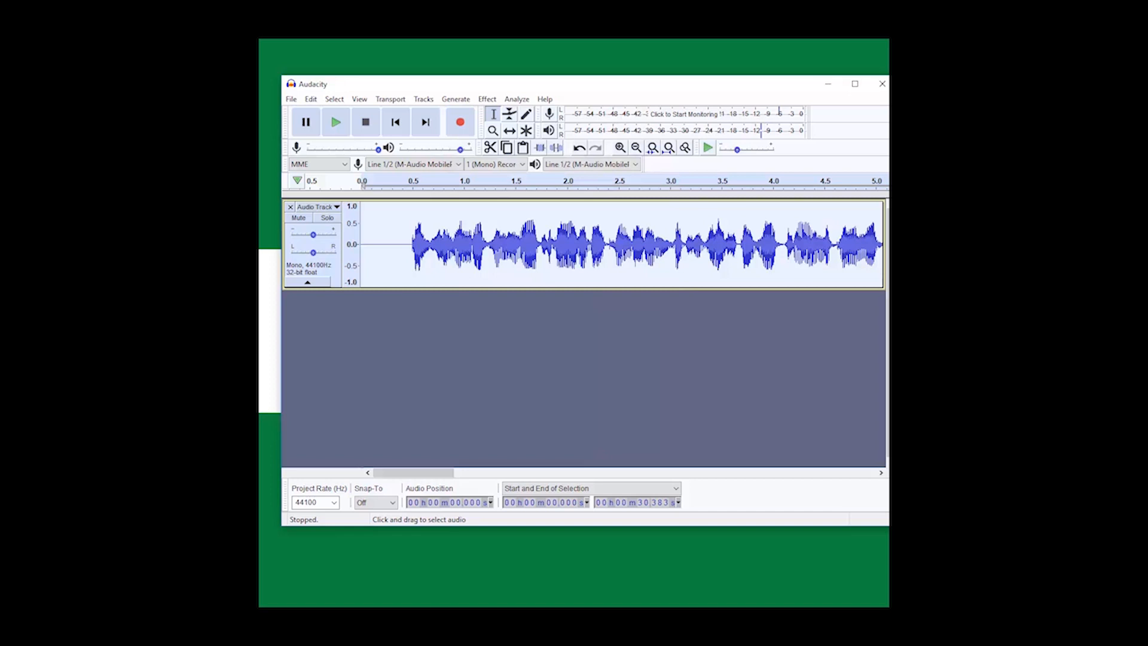
# Step: Play back the first 11 seconds or so of the compressed track and return to its start
pyautogui.click(337, 124)
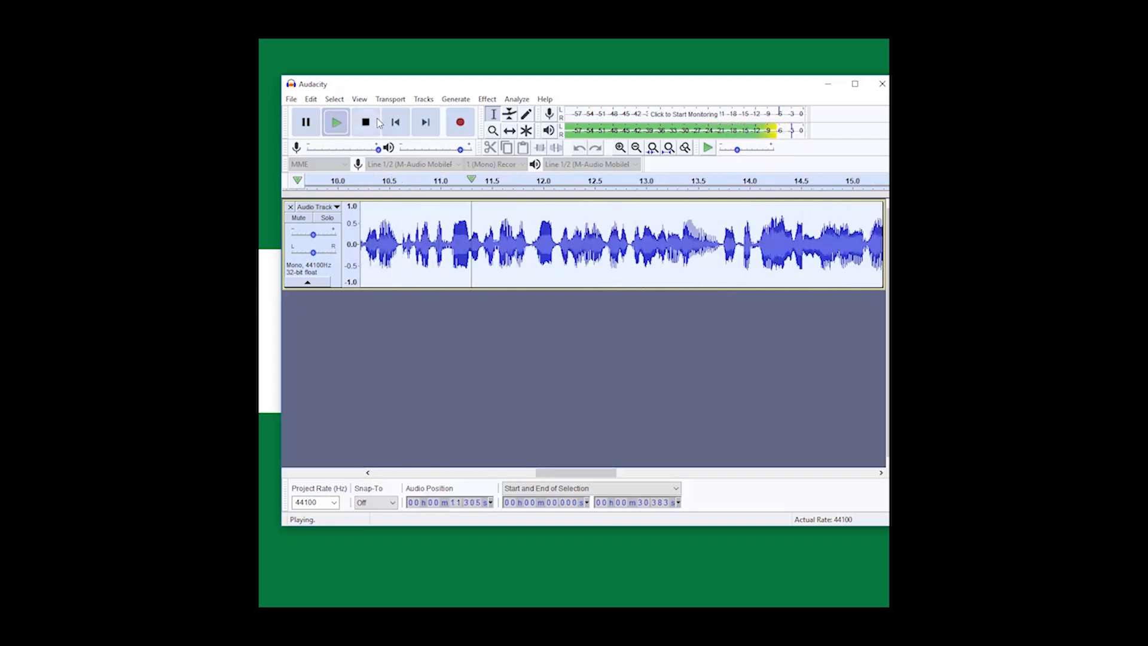
pyautogui.click(366, 122)
pyautogui.click(395, 122)
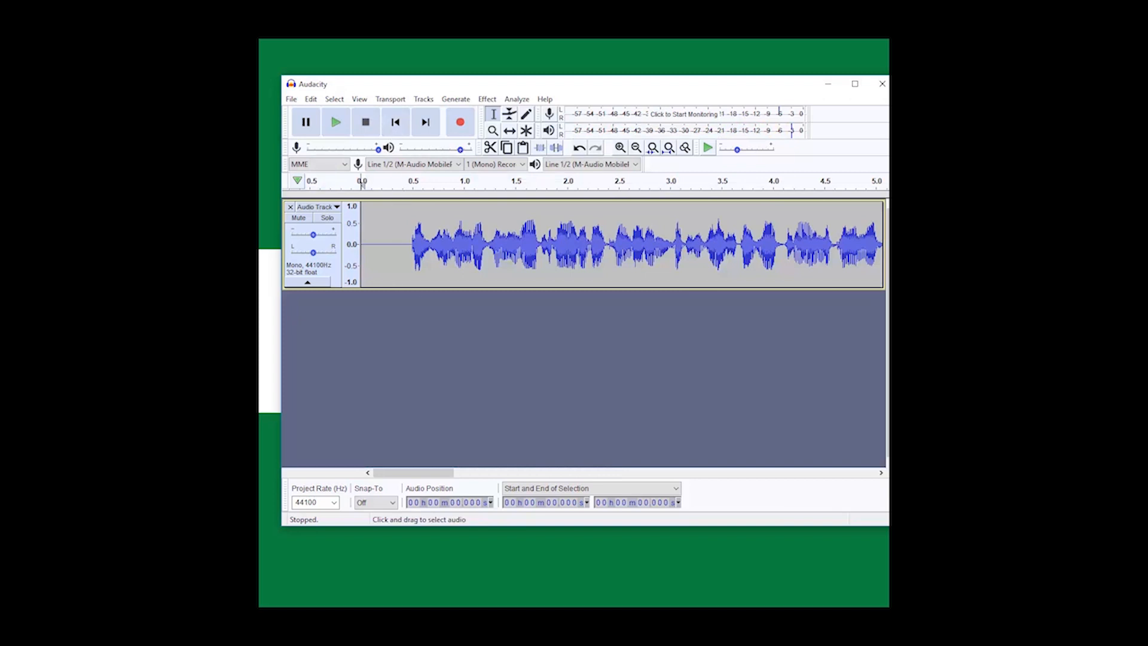
# Step: Amplify the whole track to a new peak amplitude of -3 dB
pyautogui.hotkey('ctrl', 'a')
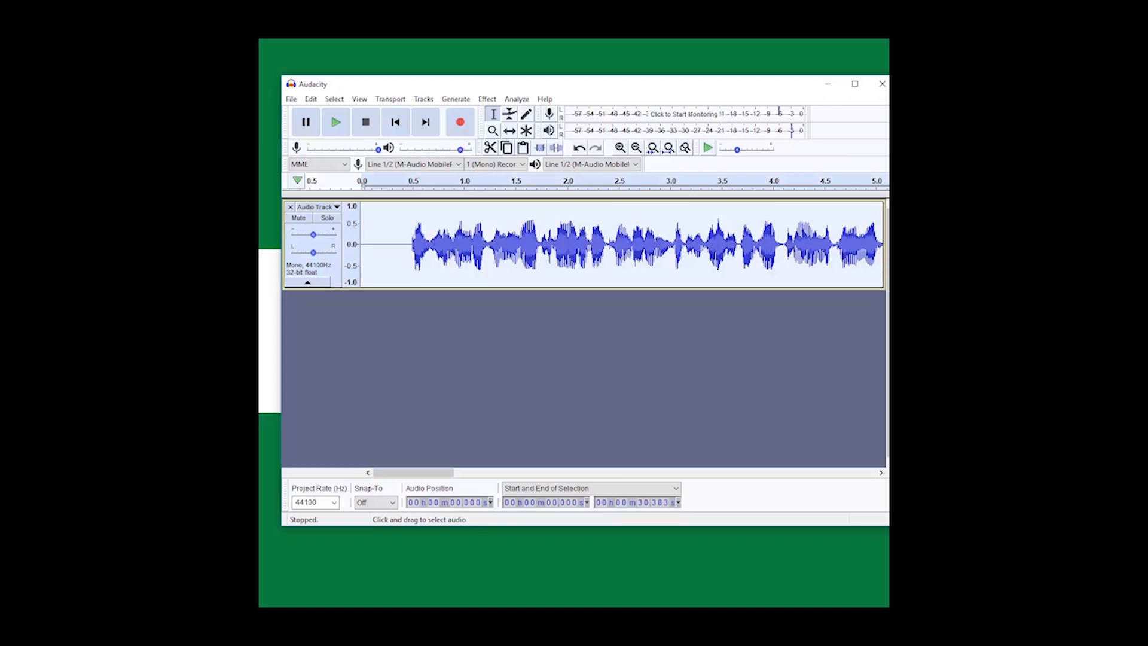
pyautogui.click(488, 100)
pyautogui.click(337, 88)
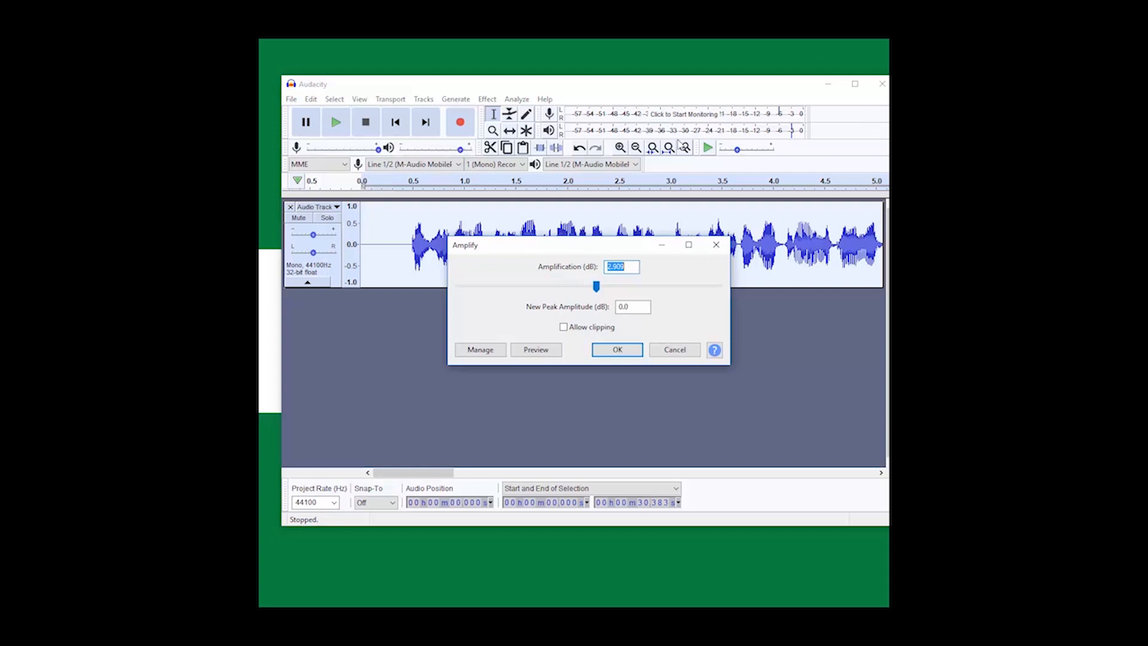
pyautogui.click(620, 307)
pyautogui.doubleClick(620, 309)
pyautogui.write('-3')
pyautogui.click(608, 353)
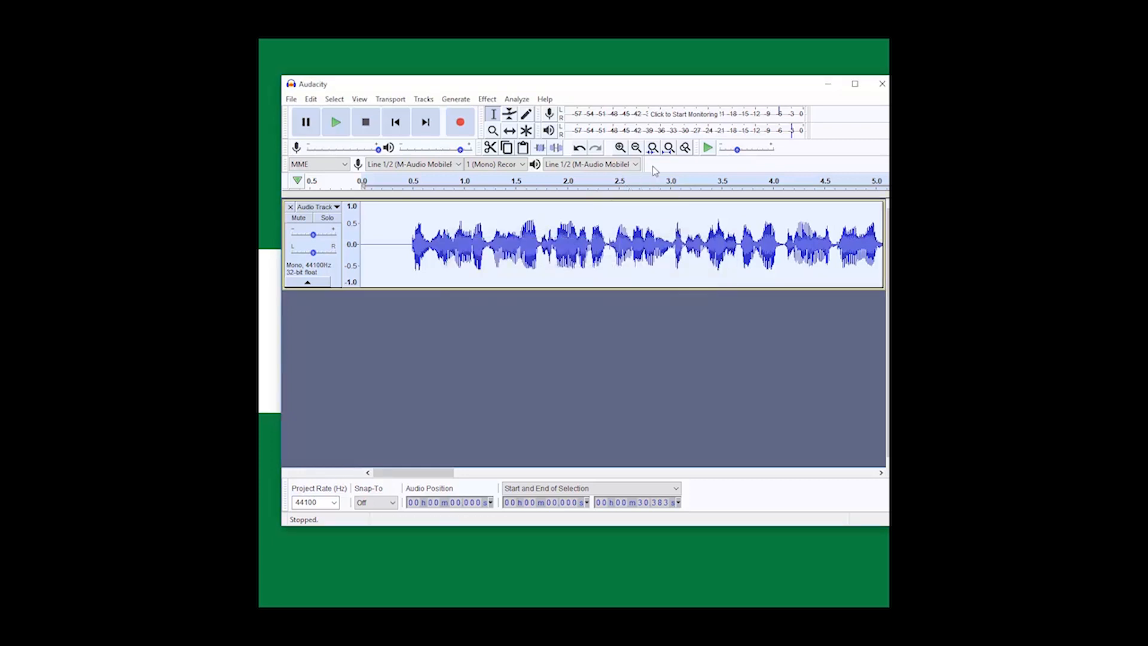
# Step: Amplify the whole track to a new peak amplitude of -1 dB and play back its opening seconds
pyautogui.click(637, 148)
pyautogui.click(637, 149)
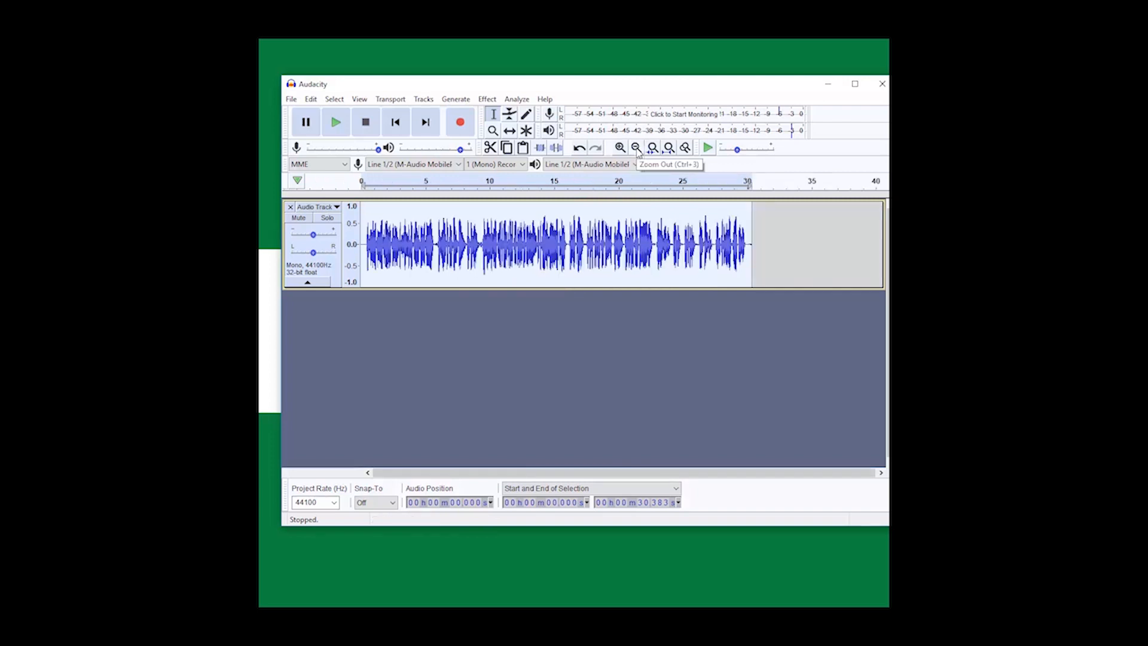
pyautogui.click(487, 99)
pyautogui.click(439, 91)
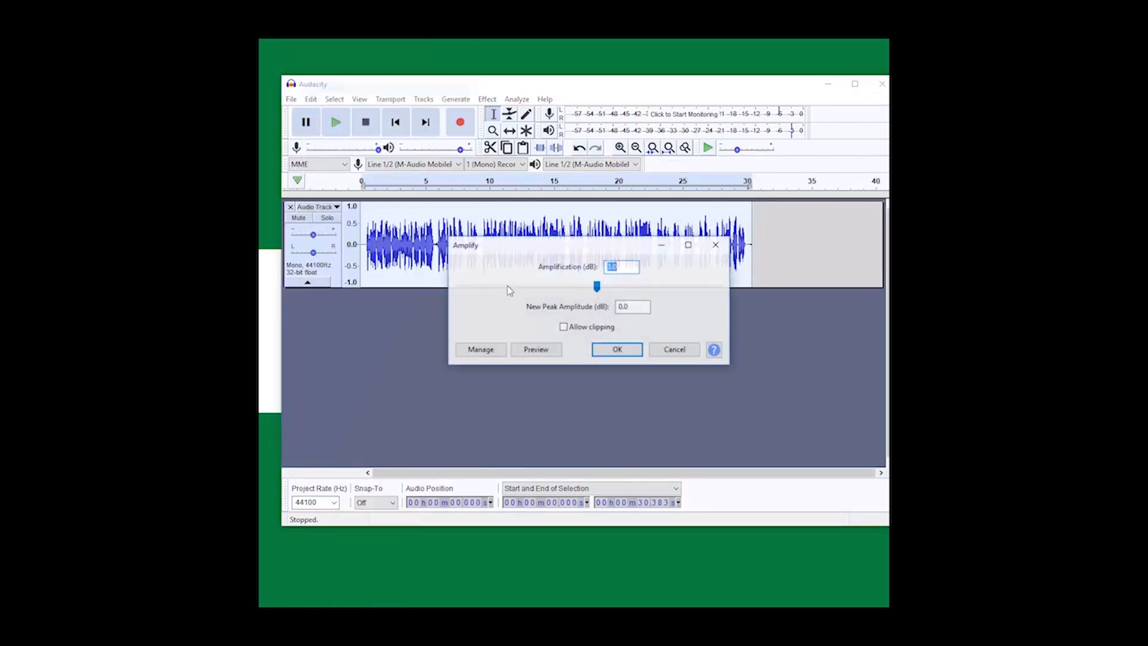
pyautogui.press('Tab')
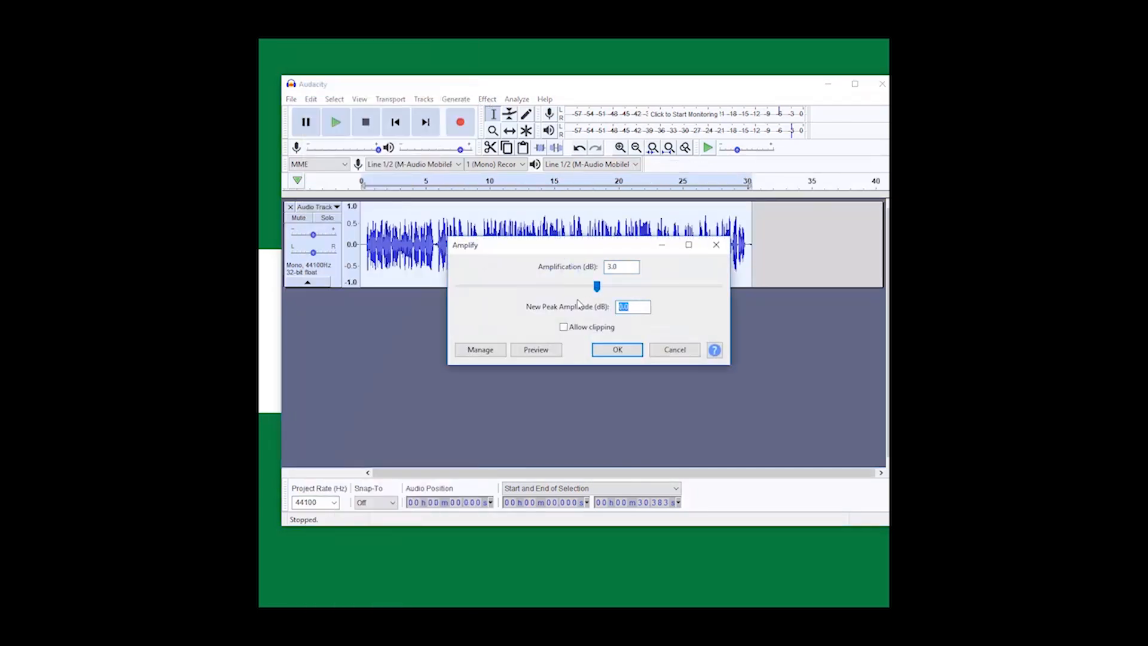
pyautogui.write('-1')
pyautogui.press('Return')
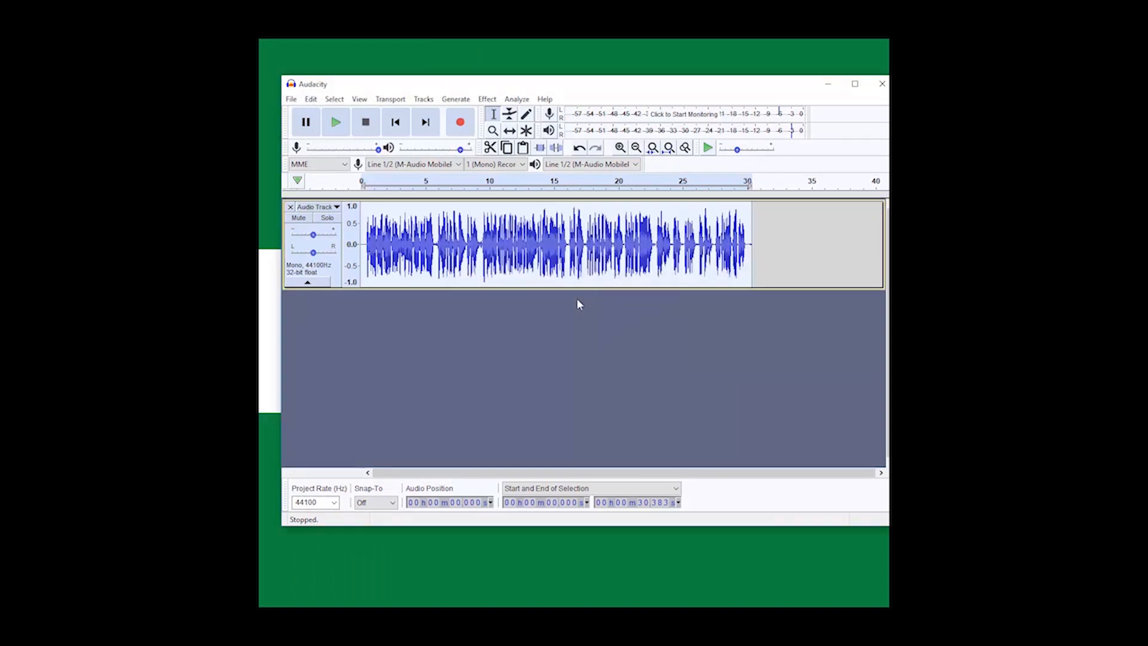
pyautogui.click(337, 124)
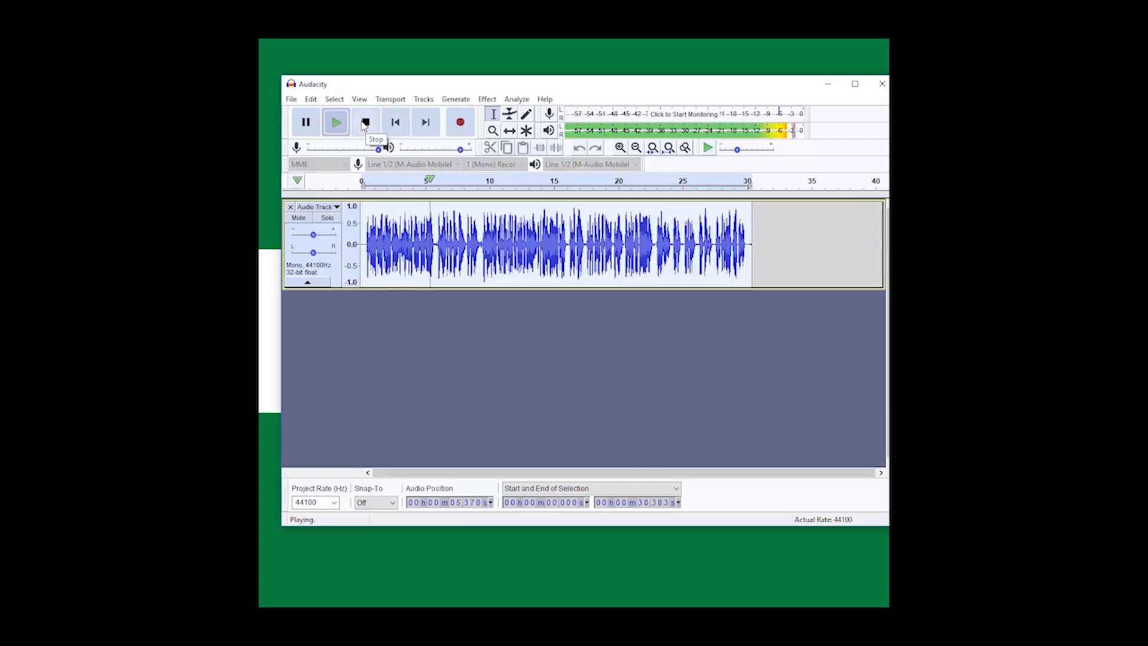
pyautogui.click(365, 122)
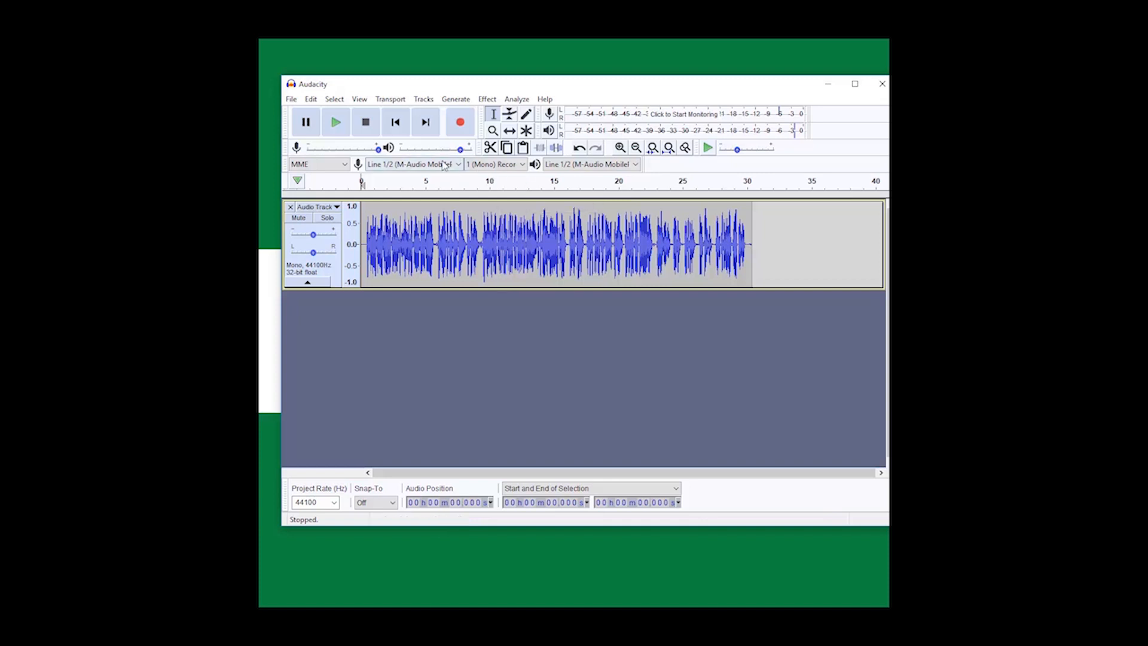
# Step: Listen to the noisy pause from about 5.71 to 6.01 seconds and lower it by 25.6 dB with Amplify
pyautogui.click(621, 148)
pyautogui.click(621, 147)
pyautogui.click(620, 148)
pyautogui.click(621, 147)
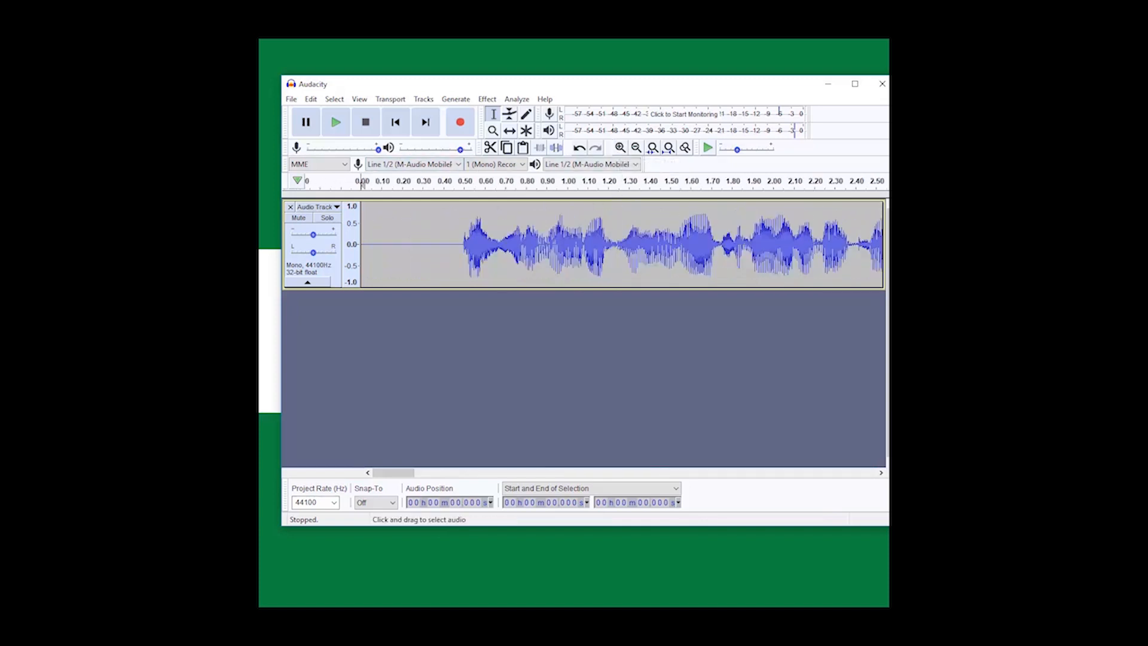
pyautogui.moveTo(384, 476); pyautogui.dragTo(462, 471)
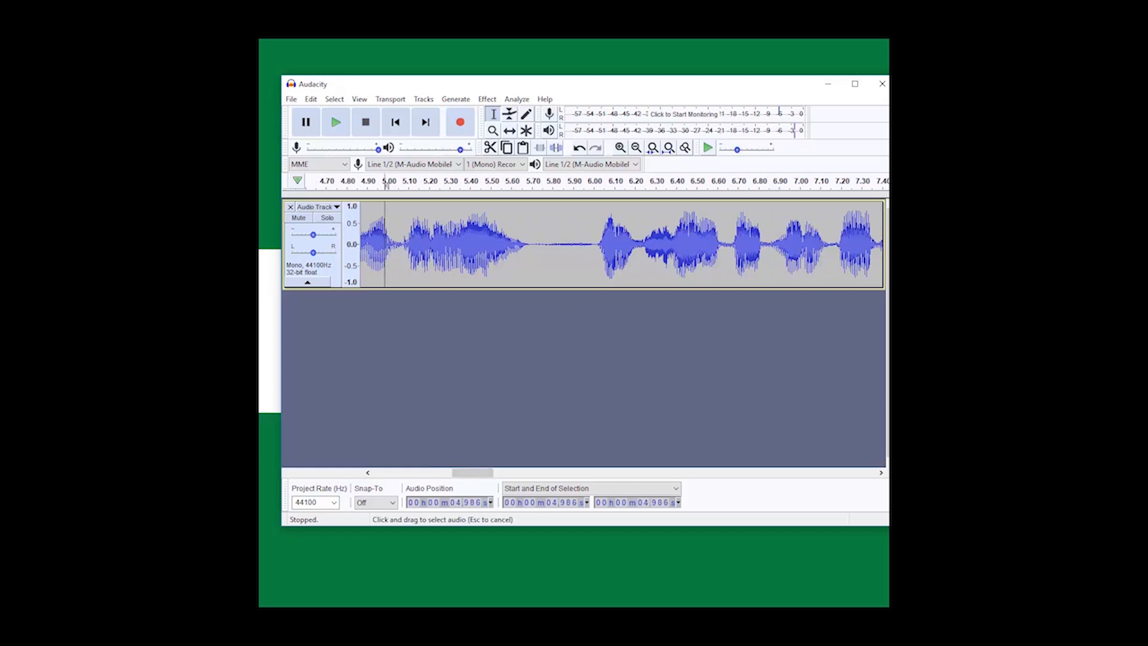
pyautogui.click(386, 185)
pyautogui.click(387, 185)
pyautogui.moveTo(533, 265); pyautogui.dragTo(595, 265)
pyautogui.press('space')
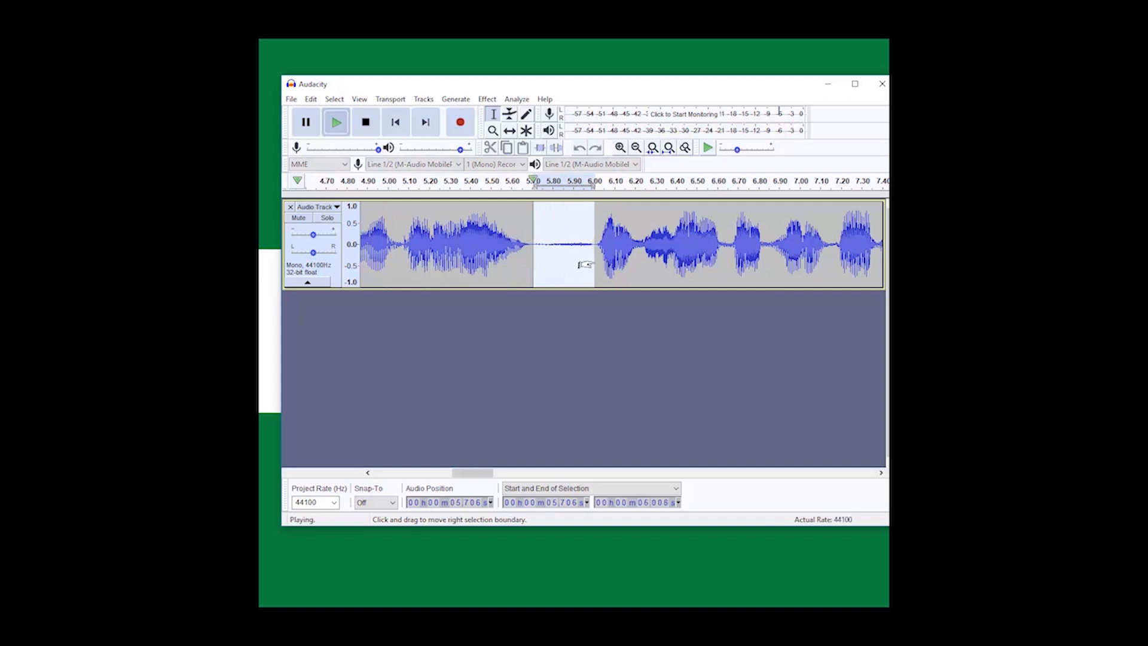
pyautogui.press('space')
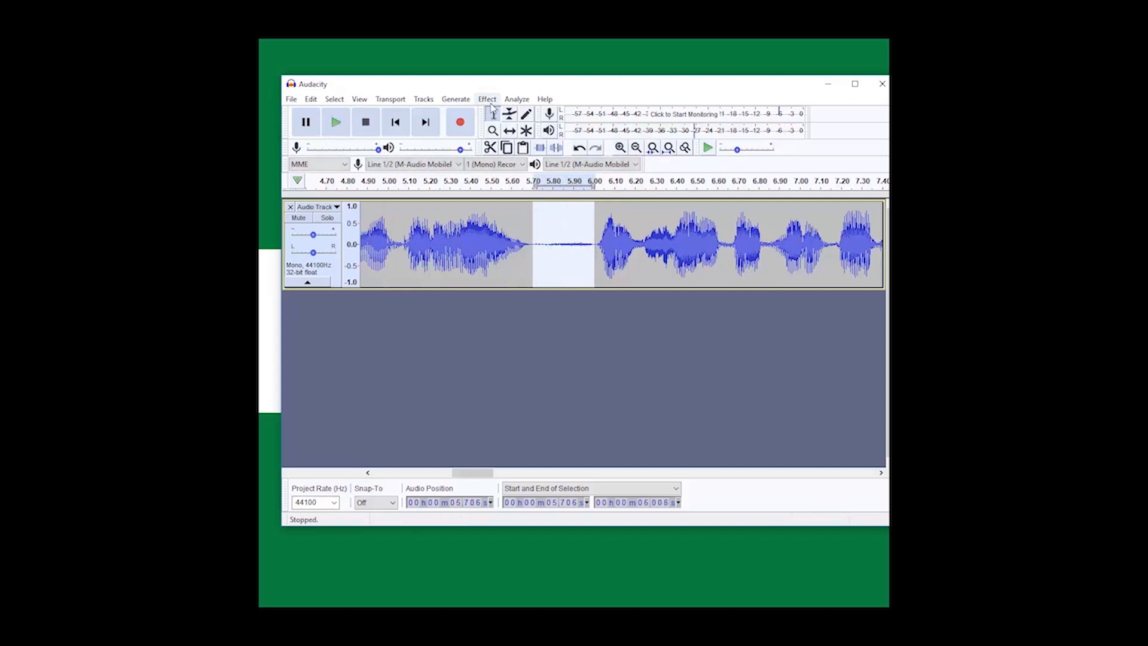
pyautogui.click(488, 100)
pyautogui.click(439, 89)
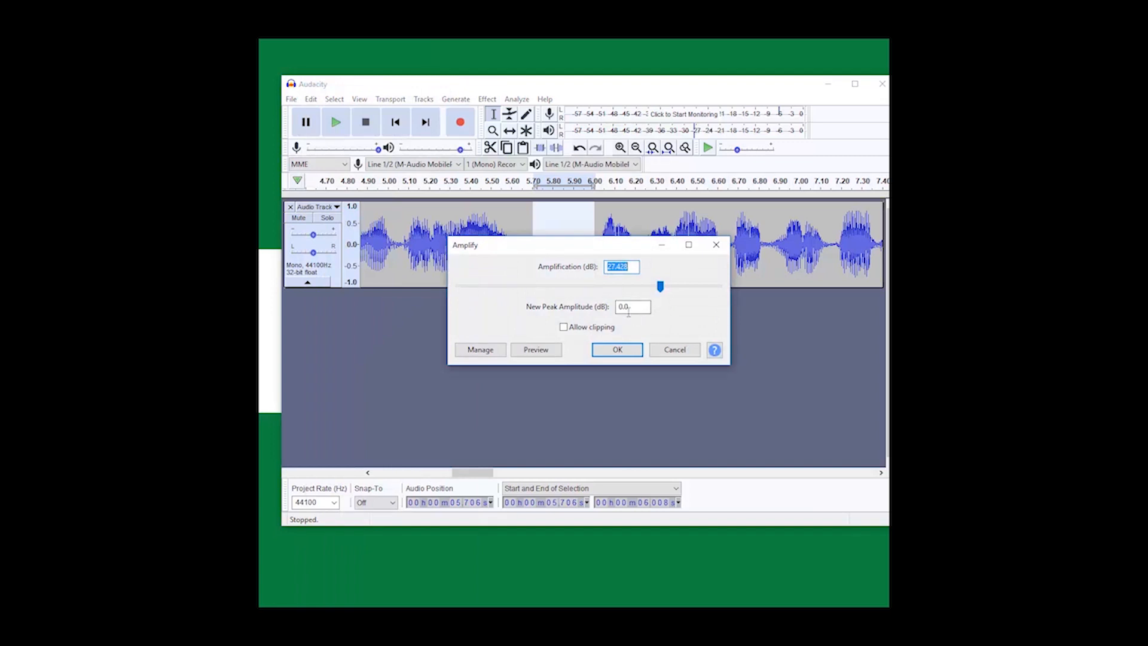
pyautogui.moveTo(660, 286); pyautogui.dragTo(523, 291)
pyautogui.click(614, 354)
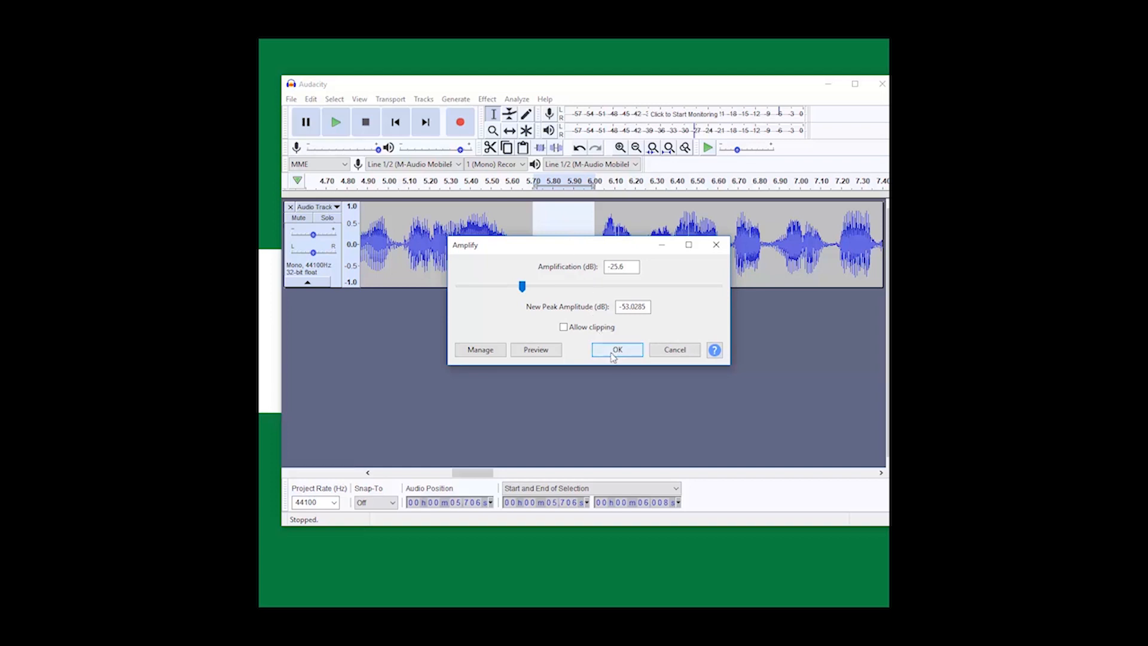
pyautogui.click(612, 353)
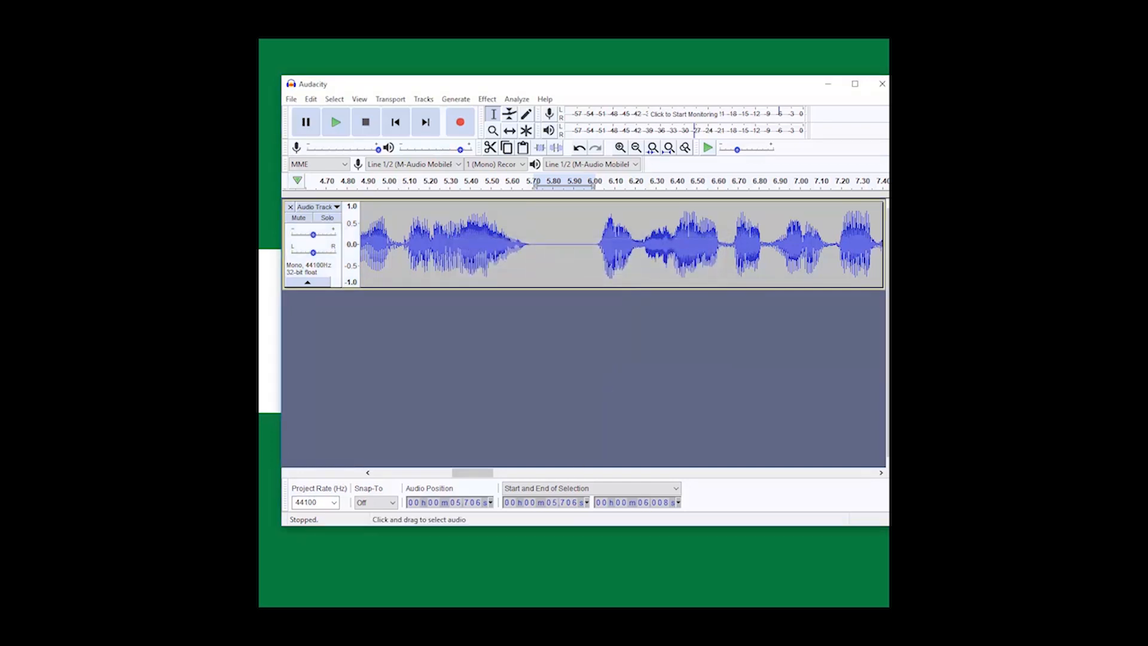
# Step: Play back the track from about 4.93 seconds to check the quietened pause
pyautogui.click(375, 245)
pyautogui.press('space')
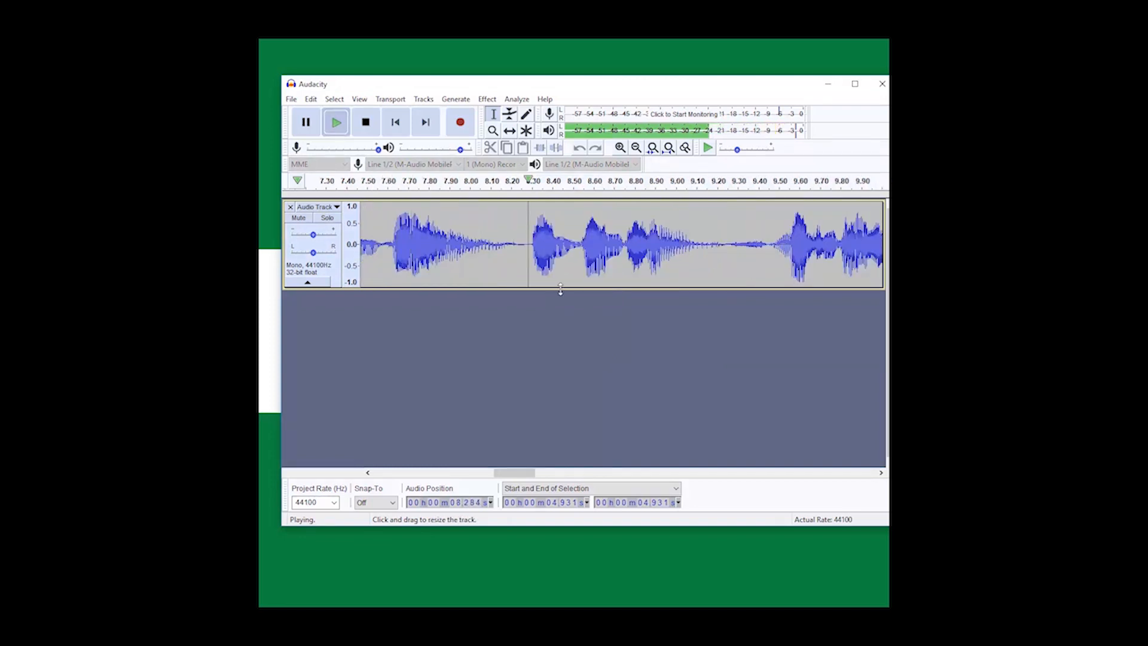
pyautogui.press('space')
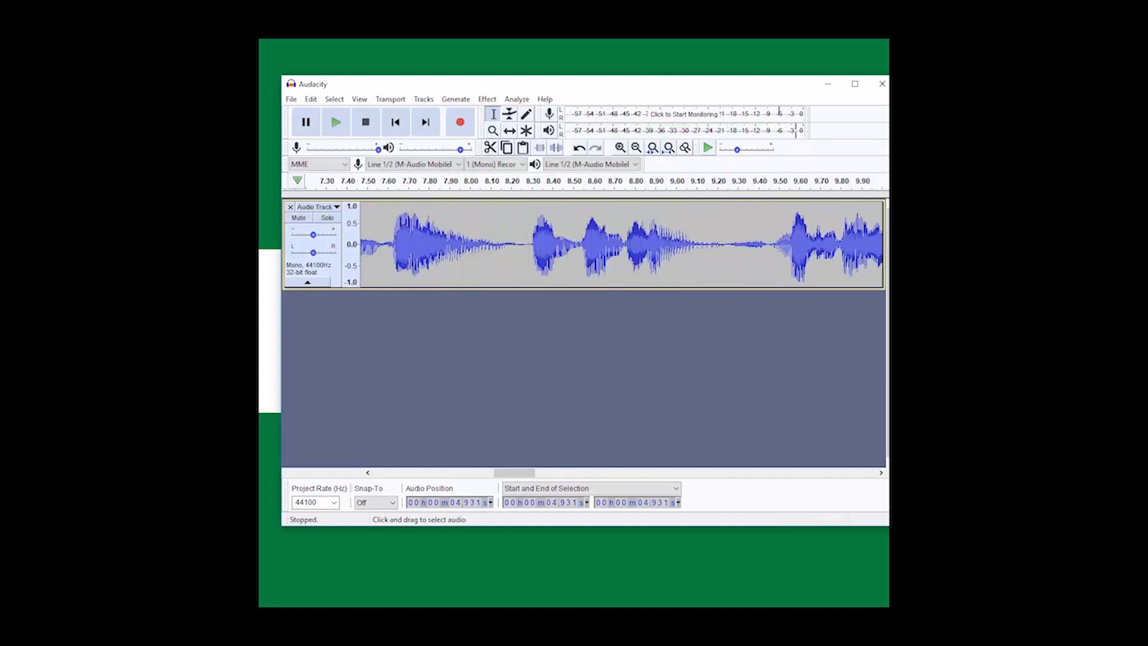
# Step: Listen to the noisy pause from about 9.24 to 9.45 seconds and replace it with silence
pyautogui.moveTo(724, 245); pyautogui.dragTo(766, 245)
pyautogui.press('space')
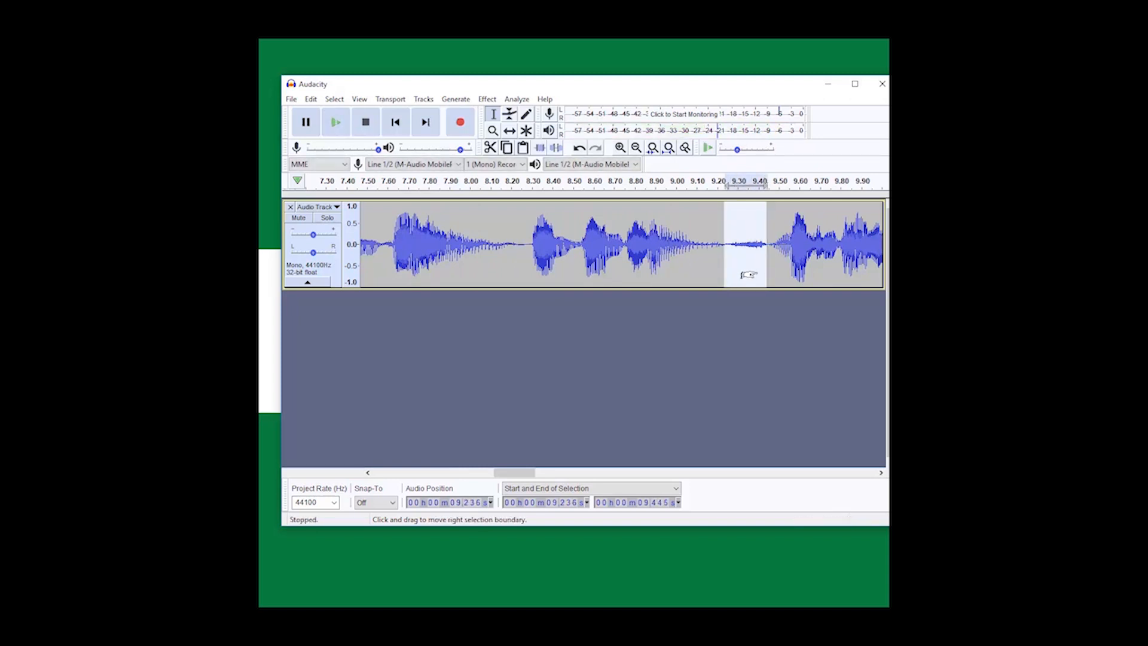
pyautogui.hotkey('ctrl', 'l')
# Step: Play back from about 7.87 seconds and shorten the pause near 17.4 seconds by deleting about 0.1 seconds of it
pyautogui.click(443, 183)
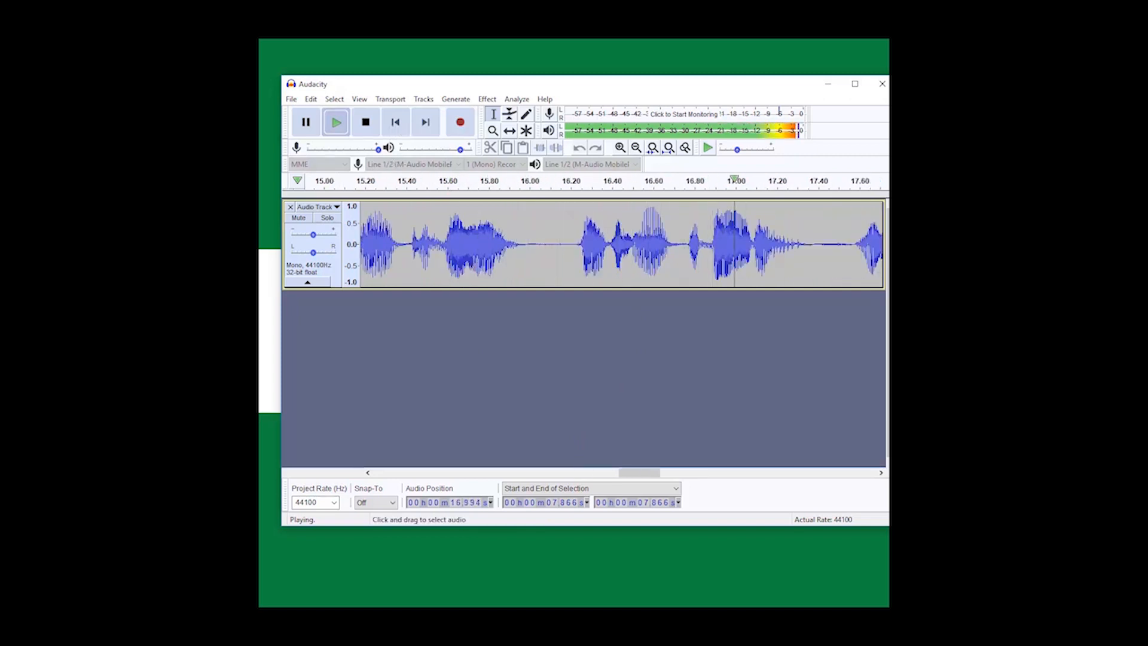
pyautogui.press('space')
pyautogui.moveTo(811, 245); pyautogui.dragTo(853, 245)
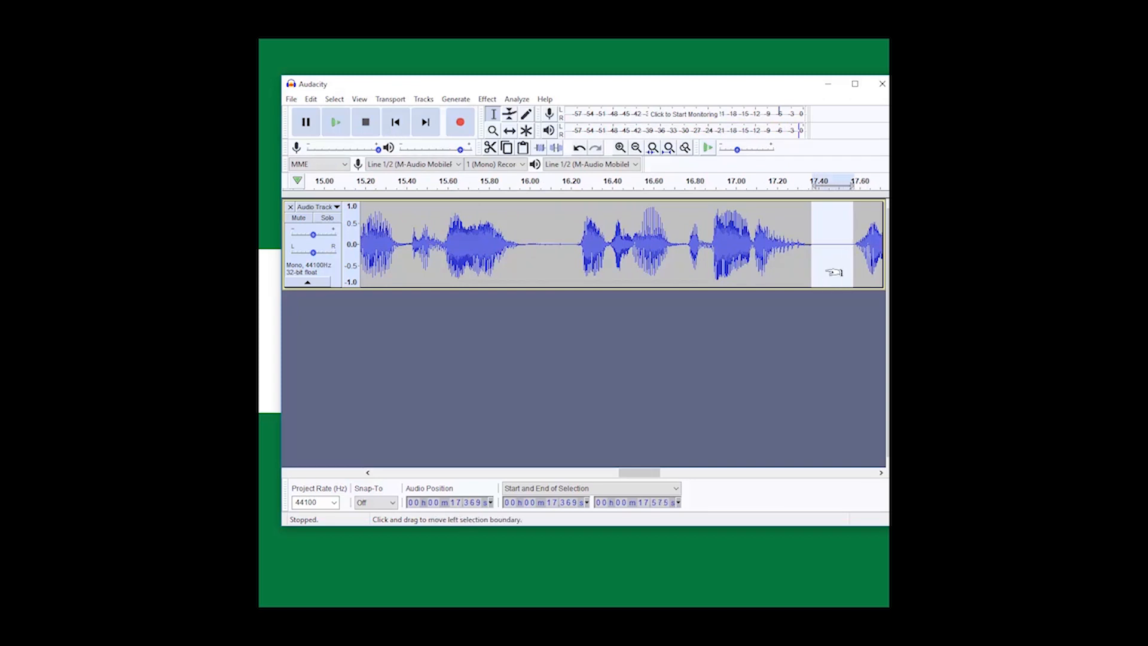
pyautogui.moveTo(811, 245); pyautogui.dragTo(834, 245)
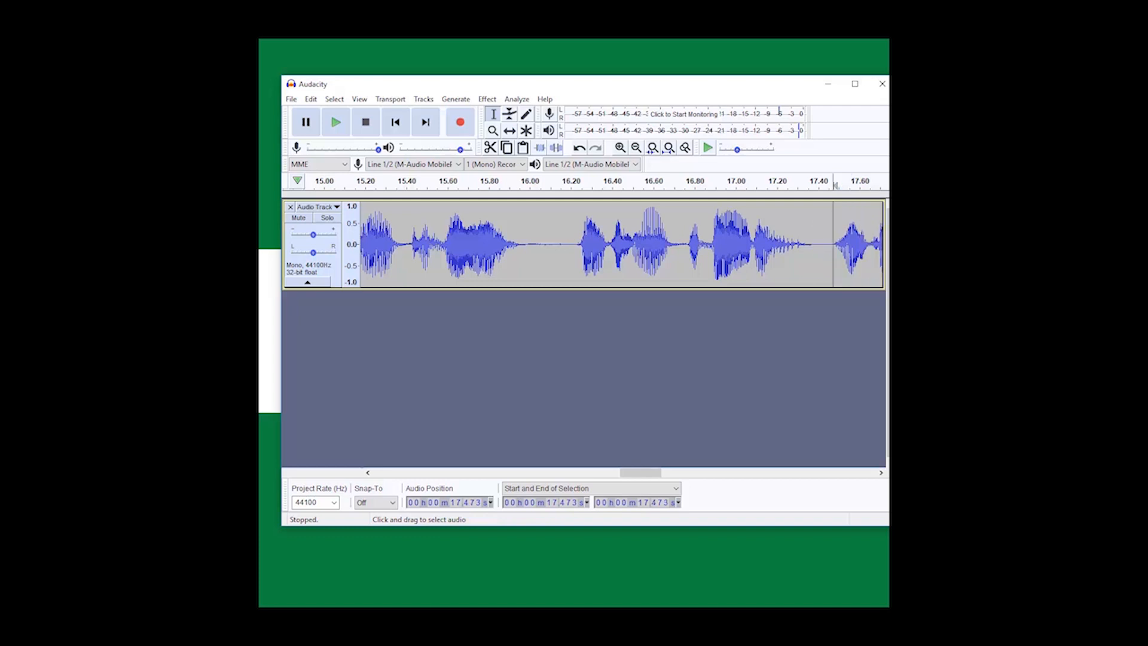
# Step: Delete about the first 0.28 seconds of silence at the start of the track
pyautogui.click(395, 124)
pyautogui.moveTo(419, 245); pyautogui.dragTo(358, 250)
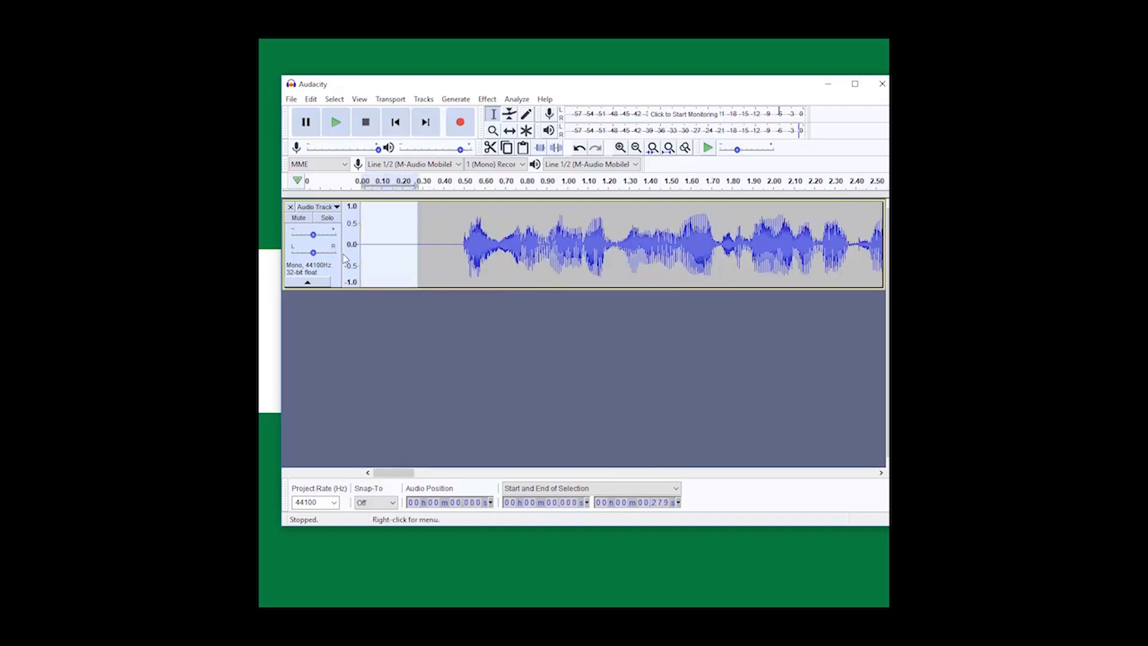
pyautogui.press('Delete')
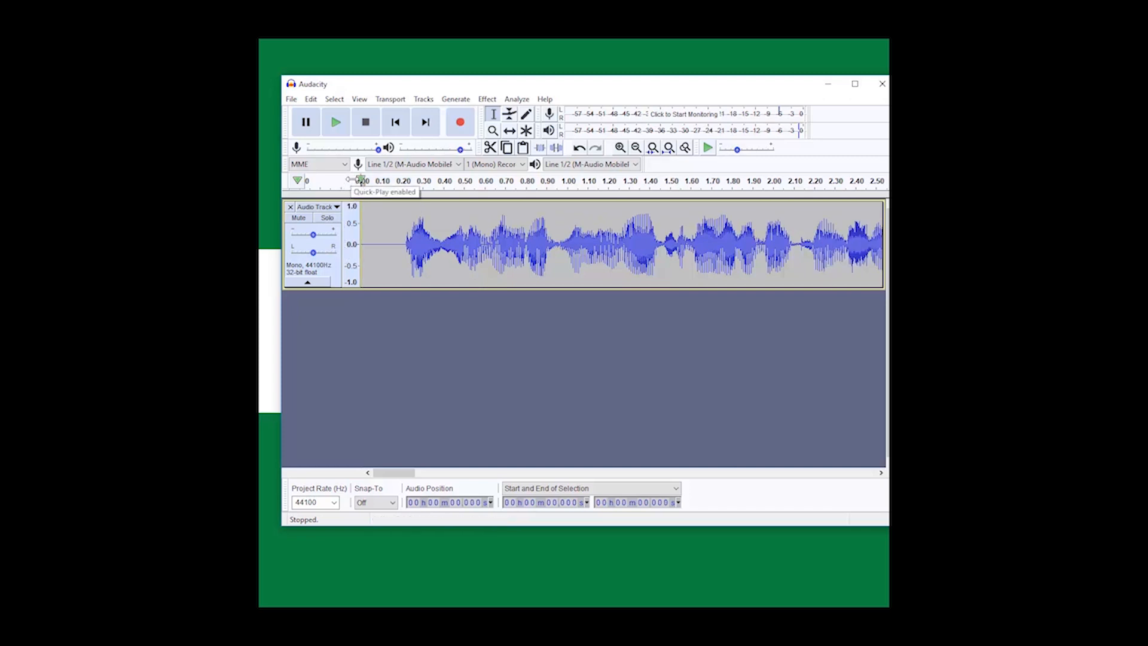
# Step: Move the Audacity window up slightly and narrow it so that its File menu fits in view
pyautogui.click(291, 99)
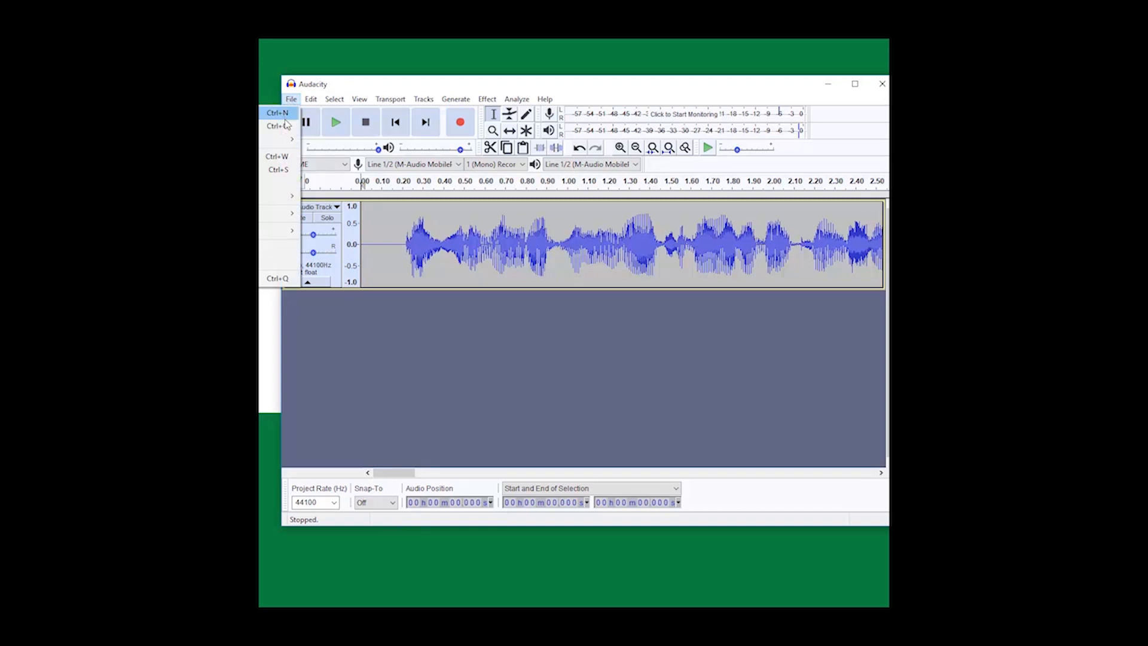
pyautogui.moveTo(356, 95)
pyautogui.moveTo(355, 85); pyautogui.dragTo(356, 81)
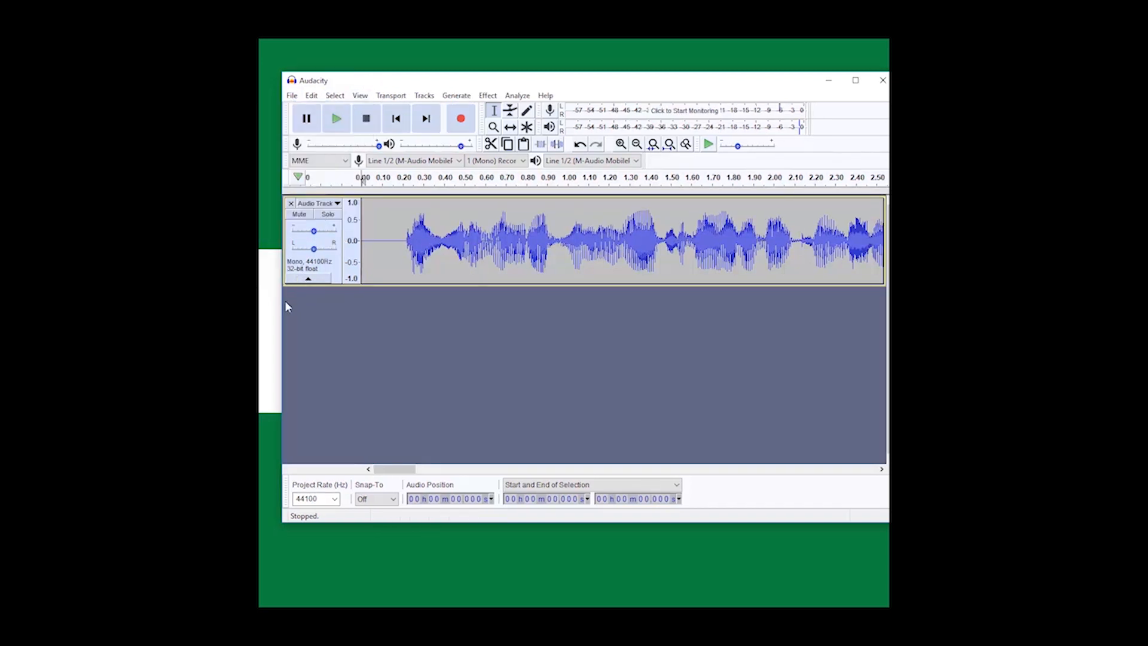
pyautogui.moveTo(281, 310); pyautogui.dragTo(370, 323)
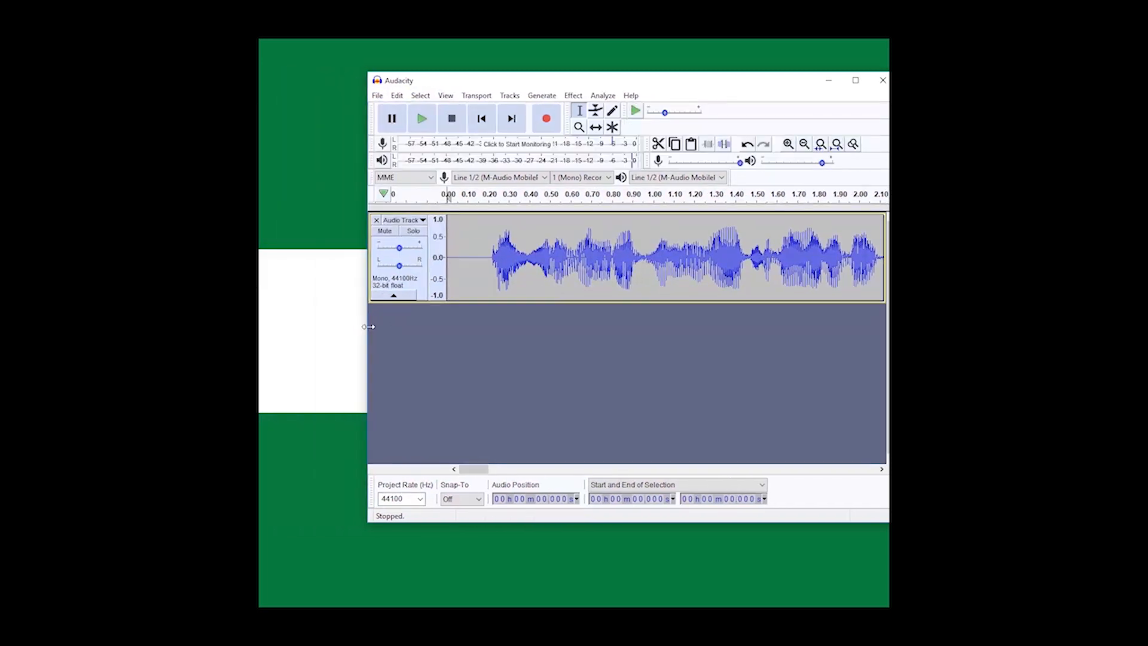
# Step: View the MP3 export settings for the edited track and close them without exporting
pyautogui.click(379, 96)
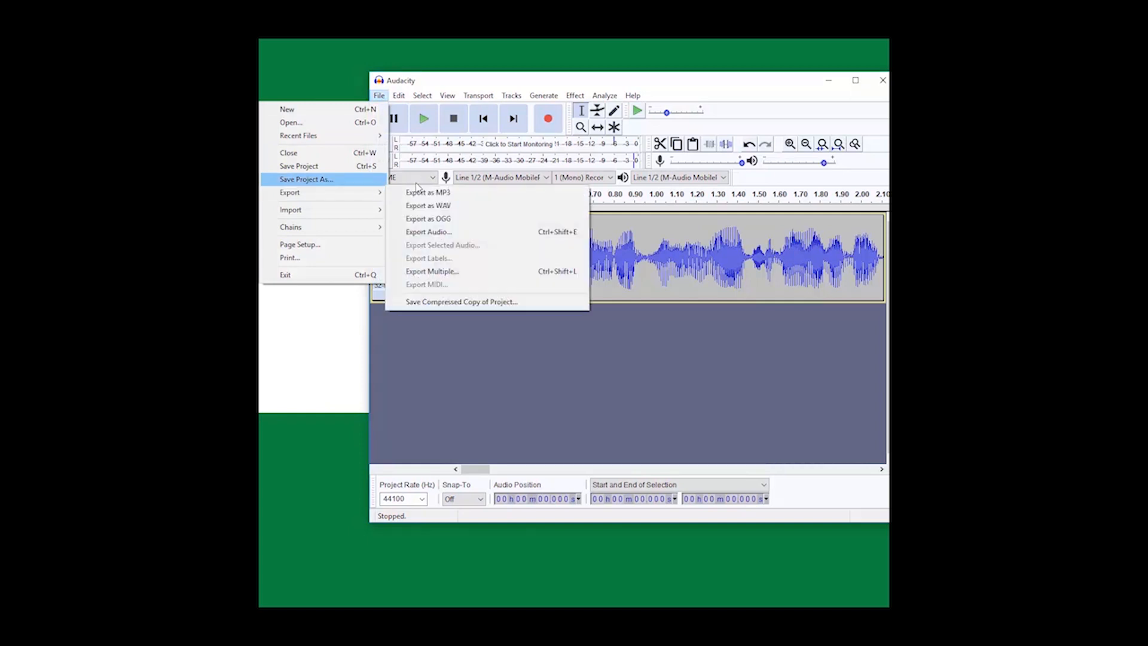
pyautogui.moveTo(383, 193)
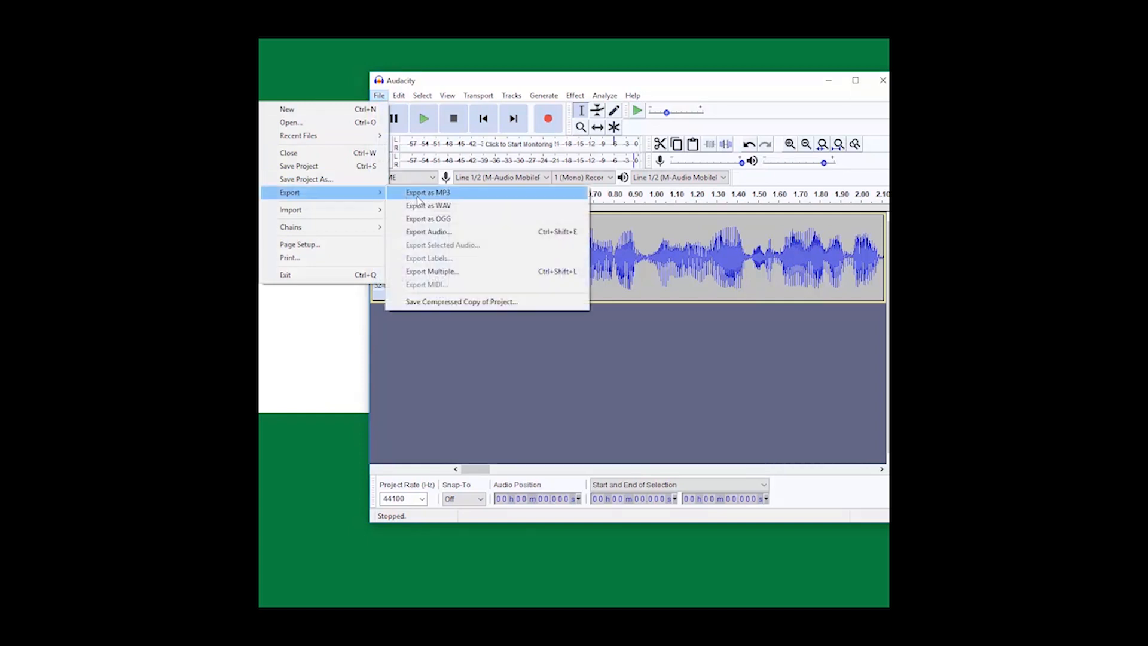
pyautogui.click(451, 196)
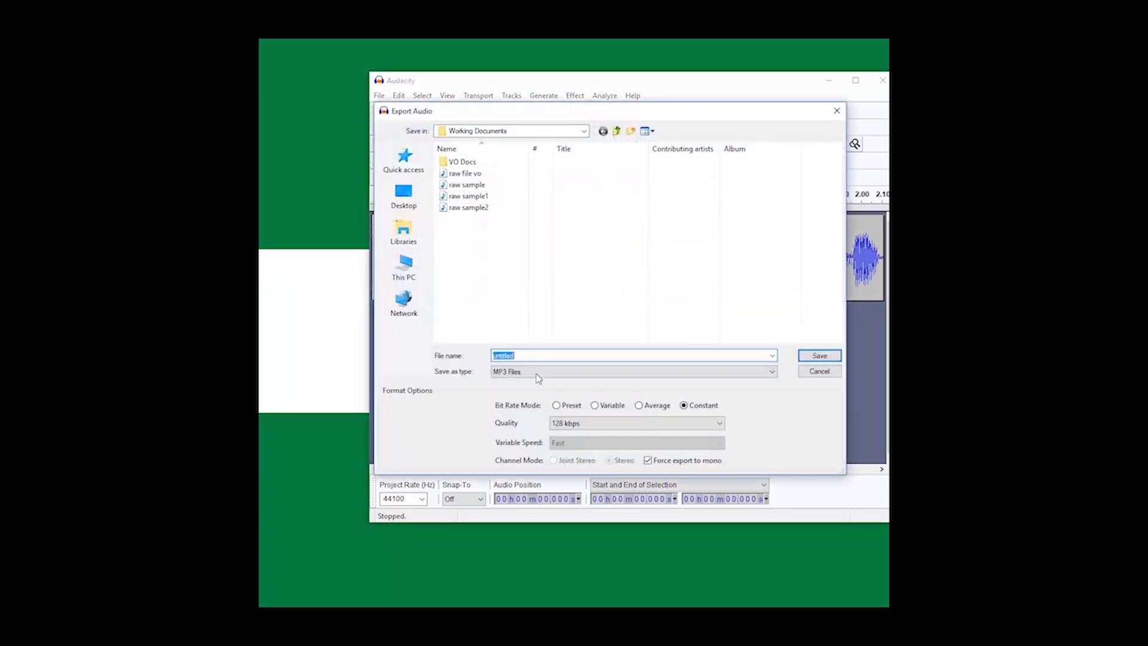
pyautogui.click(818, 375)
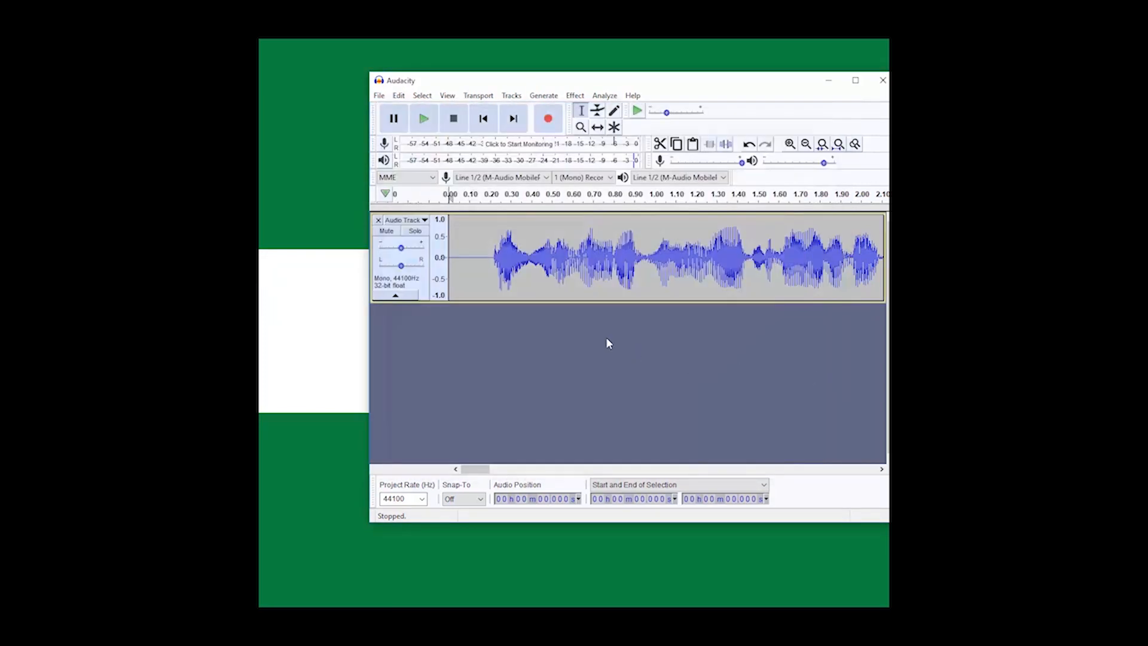